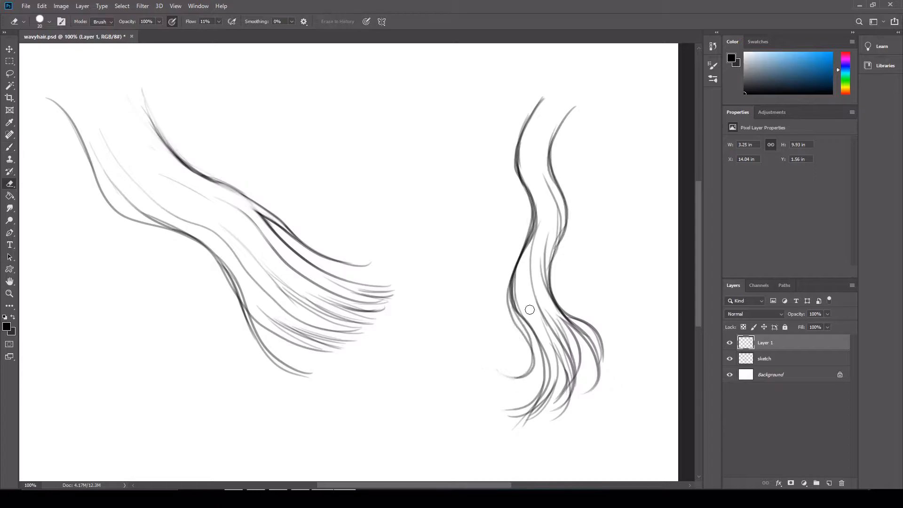
# Brush long wavy strands down the left side of the right-hand hair lock, flicking the ends outward
pyautogui.press('b')
pyautogui.moveTo(490, 256); pyautogui.dragTo(497, 373)
pyautogui.moveTo(520, 185); pyautogui.dragTo(510, 270)
pyautogui.moveTo(501, 67); pyautogui.dragTo(487, 253)
pyautogui.moveTo(498, 103); pyautogui.dragTo(502, 235)
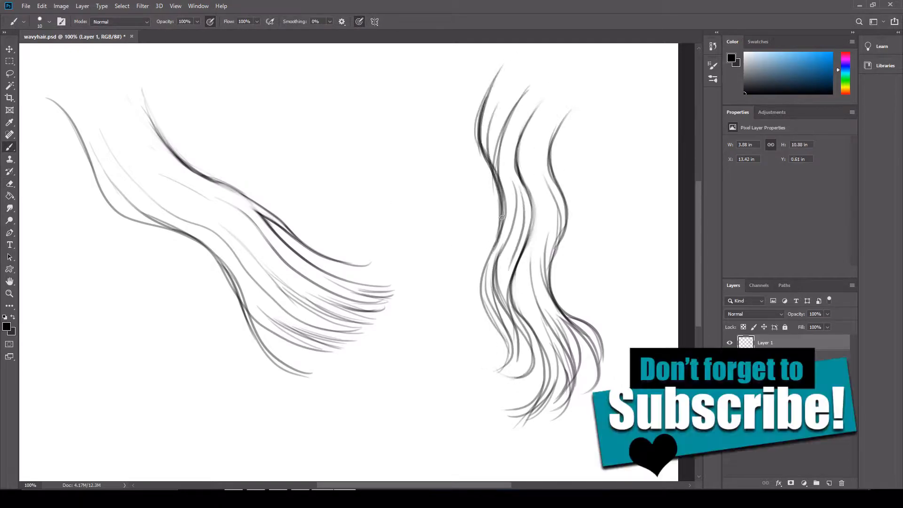
pyautogui.moveTo(501, 204); pyautogui.dragTo(463, 380)
pyautogui.moveTo(502, 66); pyautogui.dragTo(495, 229)
pyautogui.moveTo(487, 95); pyautogui.dragTo(461, 169)
# Lighten the overlapping lines along the upper left edge and inner right side of the right-hand lock with a smaller Eraser
pyautogui.press('e')
pyautogui.press('[')
pyautogui.moveTo(497, 217); pyautogui.dragTo(473, 277)
pyautogui.moveTo(487, 89); pyautogui.dragTo(477, 118)
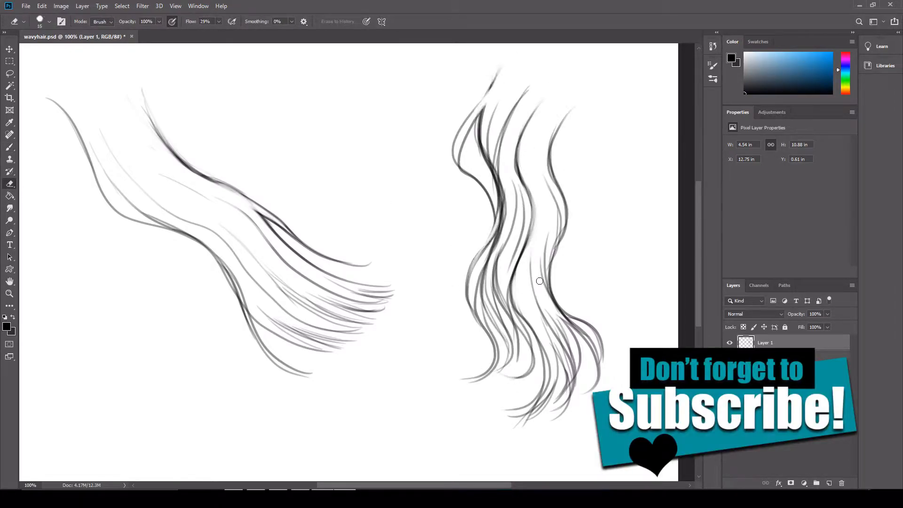
pyautogui.moveTo(558, 207); pyautogui.dragTo(555, 260)
# Redraw the outer left curl of the right-hand lock with darker lines and add a stray hair flicking left
pyautogui.press('b')
pyautogui.moveTo(484, 110); pyautogui.dragTo(460, 165)
pyautogui.moveTo(480, 115); pyautogui.dragTo(497, 187)
pyautogui.moveTo(502, 58)
pyautogui.mouseDown()
pyautogui.moveTo(454, 146)
pyautogui.moveTo(498, 214)
pyautogui.mouseUp()
pyautogui.moveTo(497, 228); pyautogui.dragTo(438, 254)
# Extend the roots of the right-hand lock upward in curves and add loose strands at its tips and right side
pyautogui.moveTo(511, 286); pyautogui.dragTo(545, 390)
pyautogui.moveTo(565, 84); pyautogui.dragTo(517, 158)
pyautogui.moveTo(593, 98); pyautogui.dragTo(558, 187)
pyautogui.moveTo(563, 69); pyautogui.dragTo(501, 134)
pyautogui.moveTo(481, 253); pyautogui.dragTo(472, 380)
pyautogui.moveTo(559, 188); pyautogui.dragTo(604, 295)
# Save the file and move the right-hand lock slightly up and to the left
pyautogui.hotkey('ctrl', 's')
pyautogui.press('v')
pyautogui.moveTo(498, 198); pyautogui.dragTo(488, 183)
pyautogui.press('b')
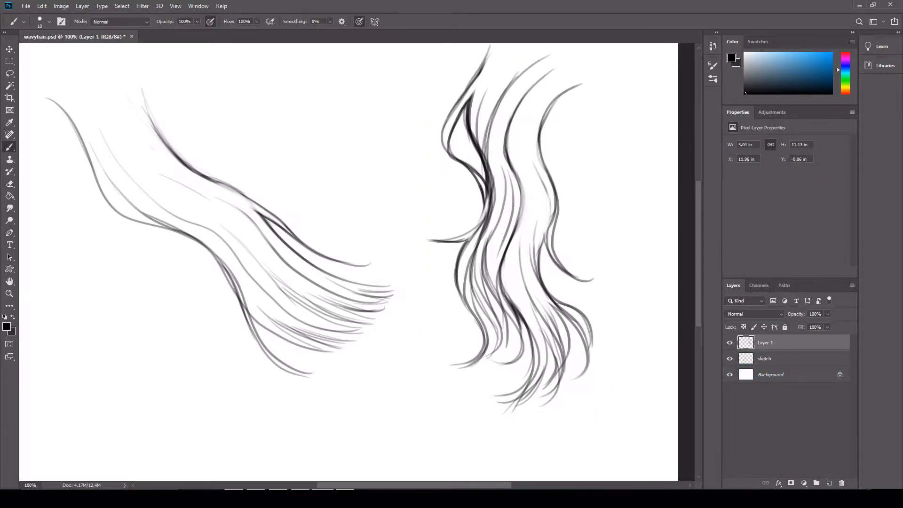
# Draw a cluster of curved, tapering hair strands in the lower middle of the canvas
pyautogui.moveTo(414, 485); pyautogui.dragTo(405, 485)
pyautogui.moveTo(700, 262); pyautogui.dragTo(699, 293)
pyautogui.moveTo(432, 266); pyautogui.dragTo(414, 389)
pyautogui.moveTo(405, 347); pyautogui.dragTo(421, 398)
pyautogui.moveTo(414, 357); pyautogui.dragTo(440, 397)
pyautogui.moveTo(435, 320)
pyautogui.mouseDown()
pyautogui.moveTo(454, 407)
pyautogui.moveTo(394, 381)
pyautogui.mouseUp()
pyautogui.moveTo(418, 266); pyautogui.dragTo(386, 329)
pyautogui.moveTo(440, 239); pyautogui.dragTo(415, 321)
pyautogui.moveTo(458, 260); pyautogui.dragTo(433, 359)
# Thin and lighten the overlapping lines in the lower hair strands with the Eraser
pyautogui.press('e')
pyautogui.moveTo(424, 252); pyautogui.dragTo(422, 305)
pyautogui.moveTo(427, 267); pyautogui.dragTo(410, 329)
pyautogui.moveTo(434, 377); pyautogui.dragTo(429, 365)
pyautogui.moveTo(428, 287); pyautogui.dragTo(418, 322)
pyautogui.moveTo(425, 363); pyautogui.dragTo(416, 376)
# Brush additional wavy strands and outward-curving tips into the lower hair cluster
pyautogui.press('b')
pyautogui.moveTo(432, 242)
pyautogui.mouseDown()
pyautogui.moveTo(417, 308)
pyautogui.moveTo(385, 329)
pyautogui.mouseUp()
pyautogui.moveTo(443, 272); pyautogui.dragTo(434, 349)
pyautogui.moveTo(440, 291); pyautogui.dragTo(466, 388)
pyautogui.moveTo(431, 349)
pyautogui.mouseDown()
pyautogui.moveTo(460, 397)
pyautogui.moveTo(466, 385)
pyautogui.mouseUp()
pyautogui.press('e')
pyautogui.press('b')
# Add short tip strands and long sweeping outer hairs around the lower hair cluster
pyautogui.moveTo(394, 338); pyautogui.dragTo(392, 388)
pyautogui.moveTo(406, 366); pyautogui.dragTo(422, 397)
pyautogui.moveTo(414, 324); pyautogui.dragTo(387, 315)
pyautogui.moveTo(426, 243); pyautogui.dragTo(463, 243)
pyautogui.moveTo(463, 254); pyautogui.dragTo(435, 318)
pyautogui.moveTo(457, 215); pyautogui.dragTo(395, 289)
pyautogui.moveTo(407, 245); pyautogui.dragTo(363, 376)
pyautogui.moveTo(437, 217); pyautogui.dragTo(350, 383)
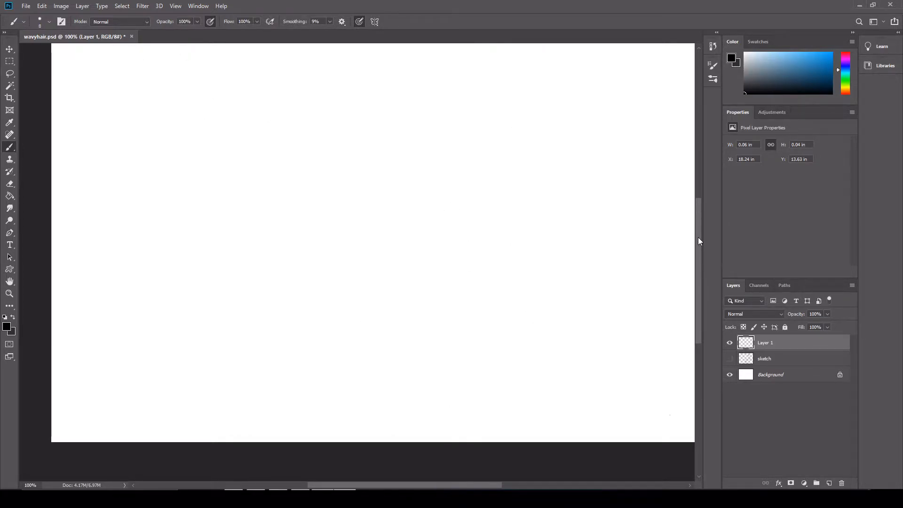
# Rename the active drawing layer as character
pyautogui.scroll(2, 699, 241)
pyautogui.doubleClick(766, 343)
pyautogui.write('character')
pyautogui.press('Return')
# Sketch the character's head in three-quarter view with the face edge, ear, neck, shoulder and collarbone lines
pyautogui.moveTo(484, 210); pyautogui.dragTo(515, 221)
pyautogui.moveTo(390, 193); pyautogui.dragTo(416, 300)
pyautogui.moveTo(486, 291); pyautogui.dragTo(446, 330)
pyautogui.moveTo(413, 164)
pyautogui.mouseDown()
pyautogui.moveTo(389, 226)
pyautogui.moveTo(505, 148)
pyautogui.mouseUp()
pyautogui.moveTo(517, 221); pyautogui.dragTo(511, 335)
pyautogui.moveTo(447, 324); pyautogui.dragTo(440, 362)
pyautogui.moveTo(512, 324); pyautogui.dragTo(552, 368)
pyautogui.moveTo(446, 335)
pyautogui.mouseDown()
pyautogui.moveTo(430, 380)
pyautogui.moveTo(523, 383)
pyautogui.mouseUp()
pyautogui.moveTo(471, 349); pyautogui.dragTo(462, 369)
pyautogui.moveTo(398, 189); pyautogui.dragTo(397, 245)
# Define the hairline, back of the head, neck, shoulder and jaw of the sketched head
pyautogui.moveTo(405, 182); pyautogui.dragTo(485, 181)
pyautogui.moveTo(397, 202); pyautogui.dragTo(514, 152)
pyautogui.moveTo(498, 158); pyautogui.dragTo(528, 226)
pyautogui.moveTo(513, 257); pyautogui.dragTo(512, 331)
pyautogui.moveTo(508, 292); pyautogui.dragTo(517, 332)
pyautogui.moveTo(446, 328); pyautogui.dragTo(409, 373)
pyautogui.moveTo(398, 257); pyautogui.dragTo(406, 284)
pyautogui.moveTo(397, 264)
pyautogui.mouseDown()
pyautogui.moveTo(429, 325)
pyautogui.moveTo(451, 328)
pyautogui.mouseUp()
pyautogui.moveTo(447, 329)
pyautogui.mouseDown()
pyautogui.moveTo(486, 298)
pyautogui.moveTo(465, 320)
pyautogui.mouseUp()
# Strengthen the face contour and add curved construction guidelines for the facial features and side plane of the head
pyautogui.moveTo(394, 223); pyautogui.dragTo(398, 256)
pyautogui.moveTo(411, 174); pyautogui.dragTo(392, 233)
pyautogui.moveTo(398, 250); pyautogui.dragTo(469, 247)
pyautogui.moveTo(438, 156); pyautogui.dragTo(421, 326)
pyautogui.moveTo(408, 283); pyautogui.dragTo(467, 285)
pyautogui.moveTo(418, 306); pyautogui.dragTo(462, 302)
pyautogui.moveTo(400, 280); pyautogui.dragTo(468, 282)
pyautogui.moveTo(438, 254); pyautogui.dragTo(478, 242)
pyautogui.moveTo(494, 184); pyautogui.dragTo(468, 308)
pyautogui.moveTo(509, 224)
pyautogui.mouseDown()
pyautogui.moveTo(517, 222)
pyautogui.moveTo(513, 268)
pyautogui.mouseUp()
# Move the head sketch to the left of the canvas and place a duplicate of it on the right
pyautogui.press('v')
pyautogui.moveTo(458, 224); pyautogui.dragTo(234, 209)
pyautogui.moveTo(433, 179)
pyautogui.mouseDown()
pyautogui.moveTo(500, 160)
pyautogui.moveTo(716, 231)
pyautogui.mouseUp()
# Merge the two head layers into the character layer and set its opacity to 58%
pyautogui.click(774, 360)
pyautogui.click(798, 345)
pyautogui.hotkey('ctrl', 'e')
pyautogui.moveTo(828, 314); pyautogui.dragTo(811, 324)
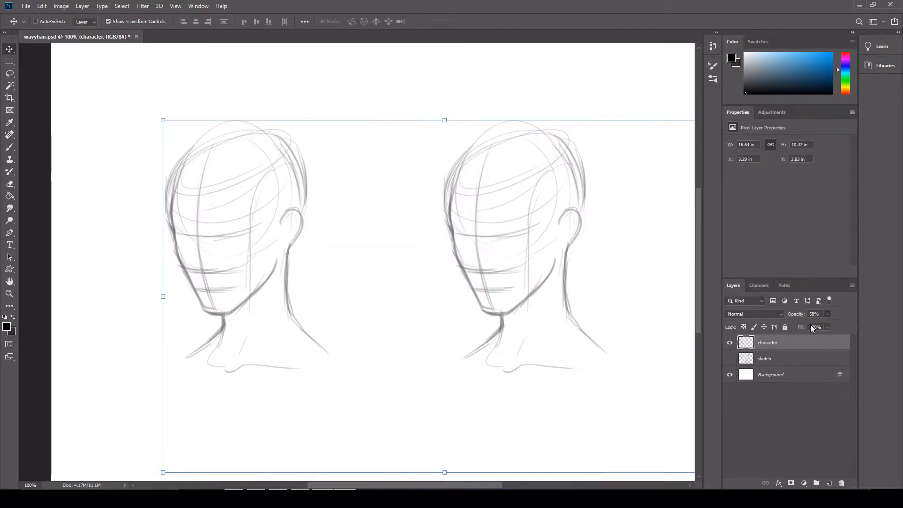
# Create a new layer named hair 1 above the character layer and save the file
pyautogui.click(830, 483)
pyautogui.doubleClick(766, 343)
pyautogui.write('hair 1')
pyautogui.press('Return')
pyautogui.hotkey('ctrl', 's')
# Set the brush smoothing to 13% and outline the wavy front lock falling from the parting on the left head
pyautogui.press('b')
pyautogui.click(330, 22)
pyautogui.moveTo(207, 167)
pyautogui.mouseDown()
pyautogui.moveTo(268, 134)
pyautogui.moveTo(292, 284)
pyautogui.moveTo(273, 348)
pyautogui.mouseUp()
pyautogui.hotkey('ctrl', 'z')
pyautogui.moveTo(265, 180); pyautogui.dragTo(298, 333)
pyautogui.moveTo(210, 164); pyautogui.dragTo(271, 287)
pyautogui.moveTo(244, 218)
pyautogui.mouseDown()
pyautogui.moveTo(219, 165)
pyautogui.moveTo(238, 180)
pyautogui.mouseUp()
pyautogui.moveTo(208, 167)
pyautogui.mouseDown()
pyautogui.moveTo(237, 175)
pyautogui.moveTo(242, 207)
pyautogui.mouseUp()
# Fill the left head's front lock with wavy strands that curve past the jaw and taper at the neck
pyautogui.moveTo(236, 171); pyautogui.dragTo(271, 331)
pyautogui.moveTo(239, 249); pyautogui.dragTo(272, 337)
pyautogui.moveTo(238, 259); pyautogui.dragTo(277, 335)
pyautogui.moveTo(239, 249)
pyautogui.mouseDown()
pyautogui.moveTo(286, 327)
pyautogui.moveTo(282, 344)
pyautogui.mouseUp()
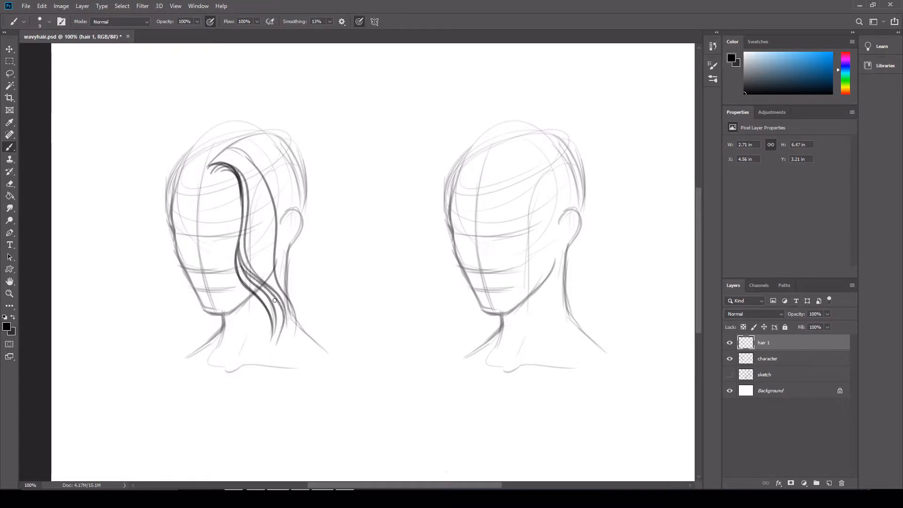
pyautogui.moveTo(237, 152)
pyautogui.mouseDown()
pyautogui.moveTo(271, 198)
pyautogui.moveTo(274, 271)
pyautogui.moveTo(251, 164)
pyautogui.moveTo(263, 255)
pyautogui.mouseUp()
pyautogui.hotkey('ctrl', 'z')
pyautogui.moveTo(258, 176); pyautogui.dragTo(274, 280)
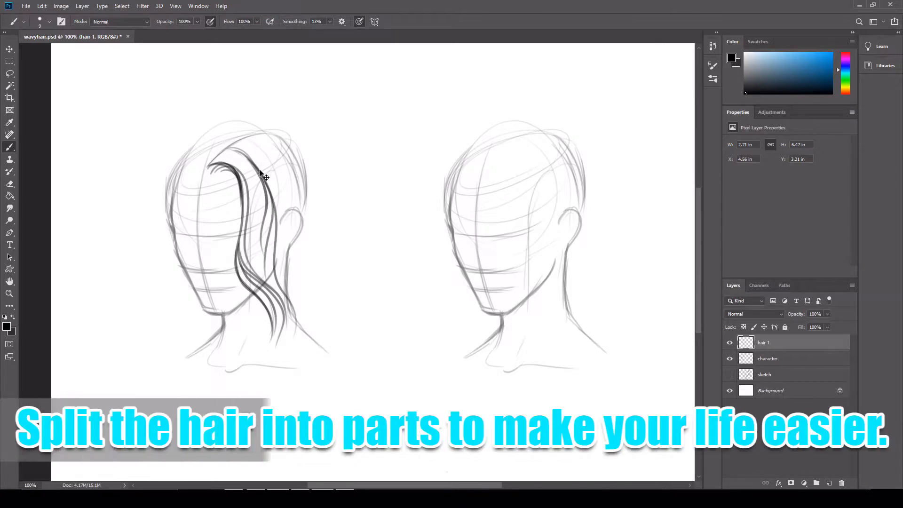
pyautogui.hotkey('ctrl', 'z')
# Draw the wavy lock on the far side of the left head's face, from the parting down to the shoulder
pyautogui.moveTo(195, 158)
pyautogui.mouseDown()
pyautogui.moveTo(172, 221)
pyautogui.moveTo(178, 323)
pyautogui.mouseUp()
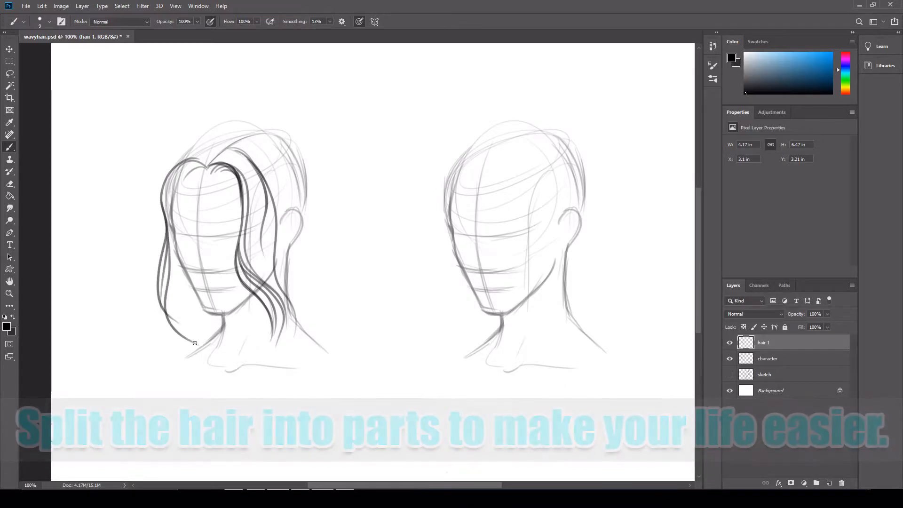
pyautogui.moveTo(170, 235)
pyautogui.mouseDown()
pyautogui.moveTo(176, 292)
pyautogui.moveTo(200, 339)
pyautogui.mouseUp()
pyautogui.moveTo(178, 264); pyautogui.dragTo(201, 331)
# Draw a long side strand from the crown and wavy strands behind the ear down to the shoulder
pyautogui.moveTo(228, 147)
pyautogui.mouseDown()
pyautogui.moveTo(289, 190)
pyautogui.moveTo(286, 144)
pyautogui.moveTo(301, 158)
pyautogui.moveTo(355, 334)
pyautogui.moveTo(296, 311)
pyautogui.mouseUp()
pyautogui.moveTo(319, 340); pyautogui.dragTo(302, 310)
pyautogui.moveTo(326, 340); pyautogui.dragTo(304, 302)
pyautogui.moveTo(297, 238); pyautogui.dragTo(318, 321)
pyautogui.hotkey('ctrl', 'z')
pyautogui.moveTo(295, 239)
pyautogui.mouseDown()
pyautogui.moveTo(322, 329)
pyautogui.moveTo(301, 296)
pyautogui.moveTo(296, 257)
pyautogui.mouseUp()
pyautogui.moveTo(299, 309)
pyautogui.mouseDown()
pyautogui.moveTo(290, 255)
pyautogui.moveTo(310, 317)
pyautogui.mouseUp()
pyautogui.hotkey('ctrl', 'z')
pyautogui.hotkey('ctrl', 'z')
pyautogui.moveTo(299, 236); pyautogui.dragTo(319, 324)
# Draw the wavy outer outline at the back of the left head and fill its lower section with tapered strands
pyautogui.moveTo(276, 138)
pyautogui.mouseDown()
pyautogui.moveTo(300, 158)
pyautogui.moveTo(348, 284)
pyautogui.mouseUp()
pyautogui.moveTo(333, 243); pyautogui.dragTo(349, 329)
pyautogui.moveTo(345, 324)
pyautogui.mouseDown()
pyautogui.moveTo(348, 264)
pyautogui.moveTo(346, 333)
pyautogui.mouseUp()
pyautogui.moveTo(323, 305); pyautogui.dragTo(353, 333)
pyautogui.moveTo(326, 291)
pyautogui.mouseDown()
pyautogui.moveTo(356, 334)
pyautogui.moveTo(321, 243)
pyautogui.mouseUp()
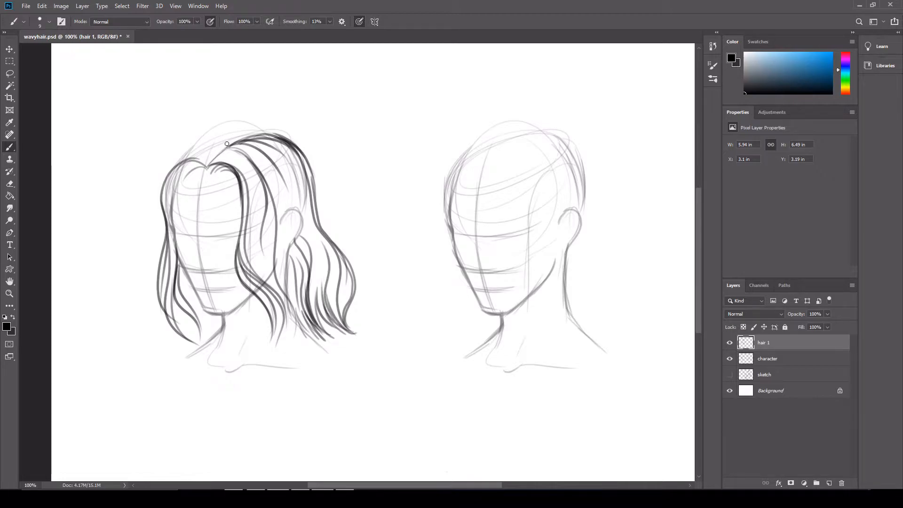
# Erase the rough outline at the back of the crown and redraw it with cleaner, darker wavy strokes
pyautogui.press('e')
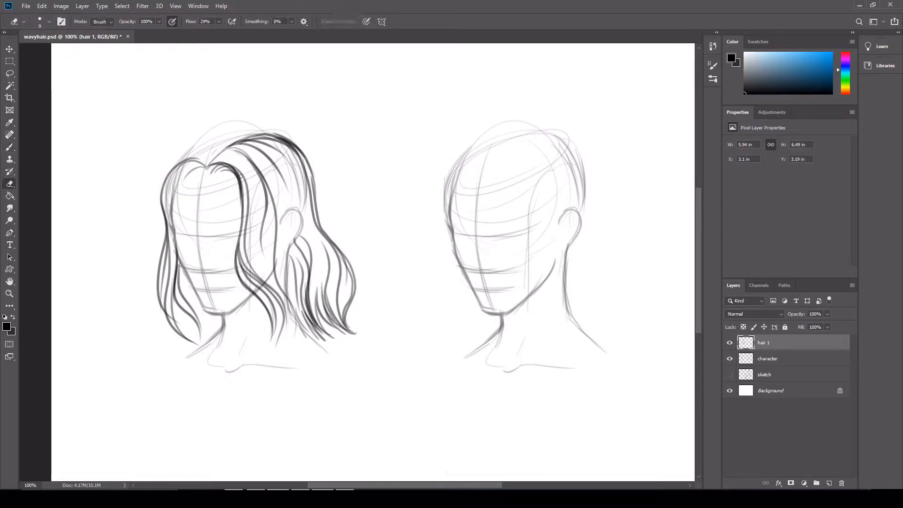
pyautogui.moveTo(301, 158)
pyautogui.mouseDown()
pyautogui.moveTo(311, 206)
pyautogui.moveTo(316, 191)
pyautogui.mouseUp()
pyautogui.click(10, 147)
pyautogui.moveTo(302, 154); pyautogui.dragTo(349, 266)
pyautogui.moveTo(319, 208); pyautogui.dragTo(347, 270)
pyautogui.hotkey('ctrl', 'z')
pyautogui.moveTo(318, 210); pyautogui.dragTo(349, 268)
pyautogui.hotkey('ctrl', 'z')
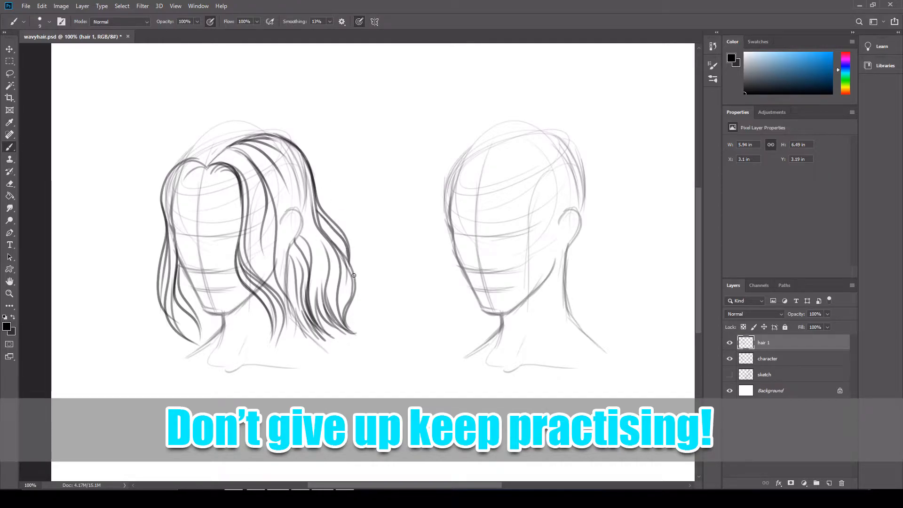
# Add strands beside the far jaw, lengthen the front lock's pointed tip, and thicken its strands and roots
pyautogui.moveTo(186, 274)
pyautogui.mouseDown()
pyautogui.moveTo(203, 317)
pyautogui.moveTo(219, 315)
pyautogui.mouseUp()
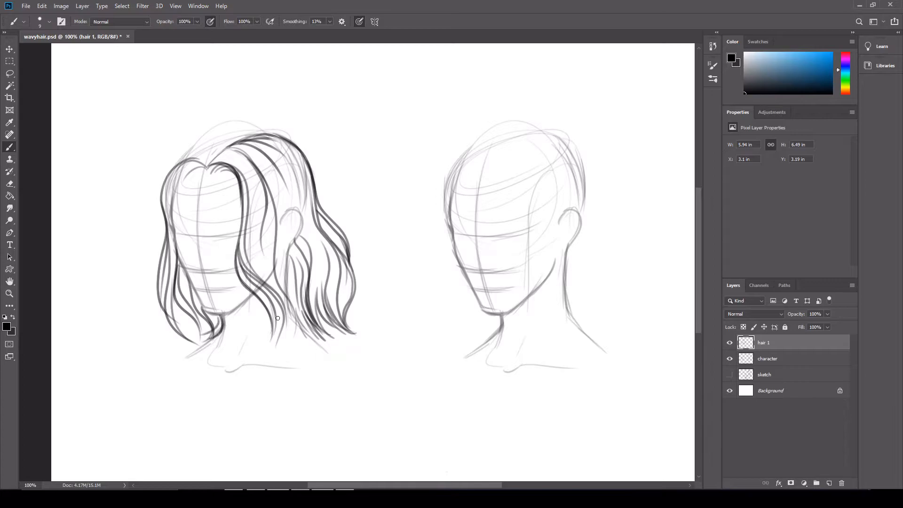
pyautogui.moveTo(272, 329); pyautogui.dragTo(278, 356)
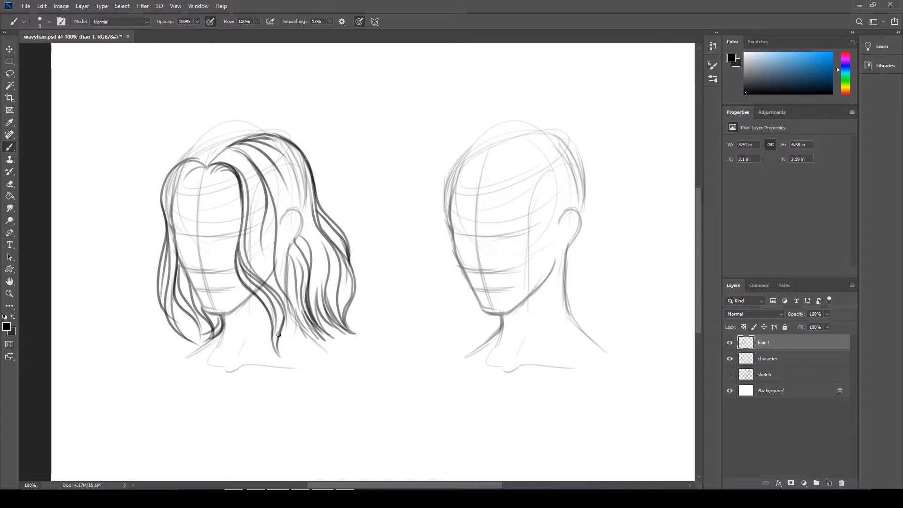
pyautogui.moveTo(276, 293)
pyautogui.mouseDown()
pyautogui.moveTo(295, 339)
pyautogui.moveTo(294, 317)
pyautogui.mouseUp()
pyautogui.moveTo(264, 261); pyautogui.dragTo(284, 308)
pyautogui.moveTo(253, 245); pyautogui.dragTo(264, 275)
pyautogui.moveTo(209, 185)
pyautogui.mouseDown()
pyautogui.moveTo(224, 186)
pyautogui.moveTo(216, 164)
pyautogui.mouseUp()
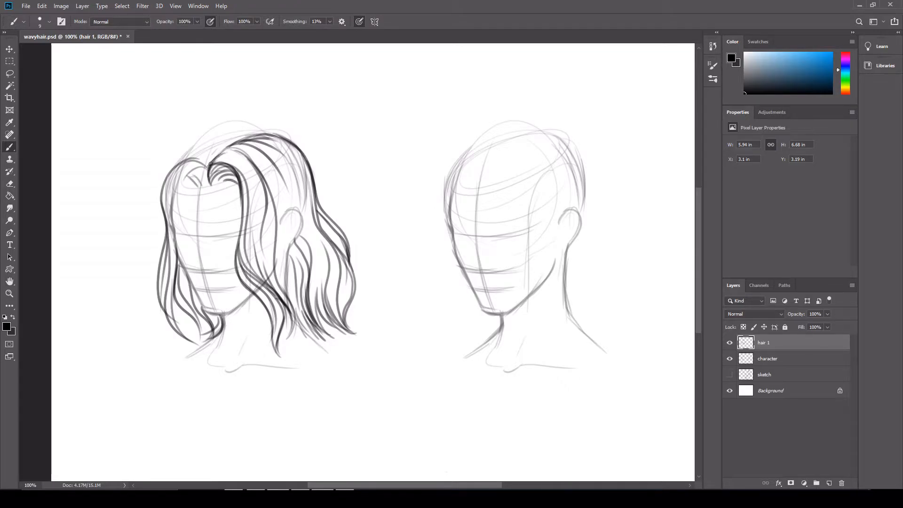
pyautogui.moveTo(299, 121); pyautogui.dragTo(339, 109)
pyautogui.hotkey('ctrl', 'z')
pyautogui.hotkey('ctrl', 'z')
pyautogui.hotkey('ctrl', 'z')
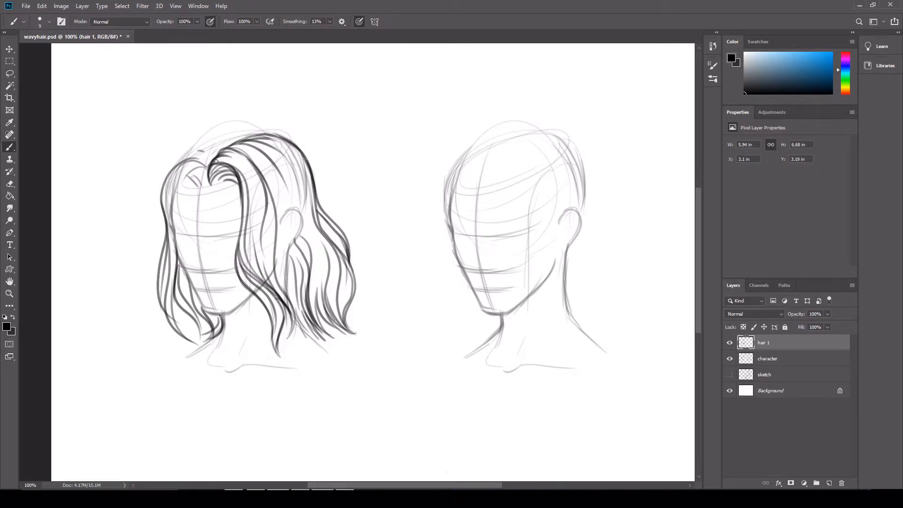
# Draw curved strands over the crown and down the far side of the face, darkening the curled tips near the neck
pyautogui.moveTo(214, 154)
pyautogui.mouseDown()
pyautogui.moveTo(194, 164)
pyautogui.moveTo(208, 140)
pyautogui.mouseUp()
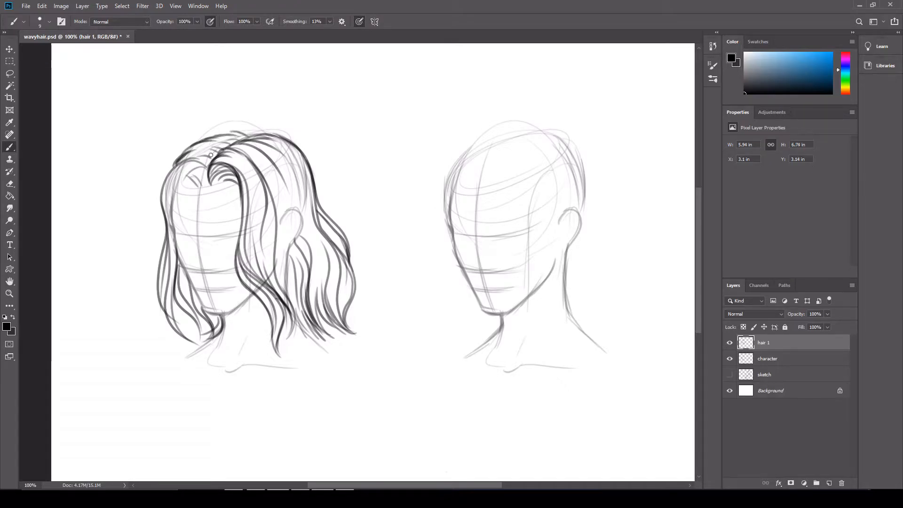
pyautogui.moveTo(173, 171)
pyautogui.mouseDown()
pyautogui.moveTo(143, 319)
pyautogui.moveTo(175, 169)
pyautogui.mouseUp()
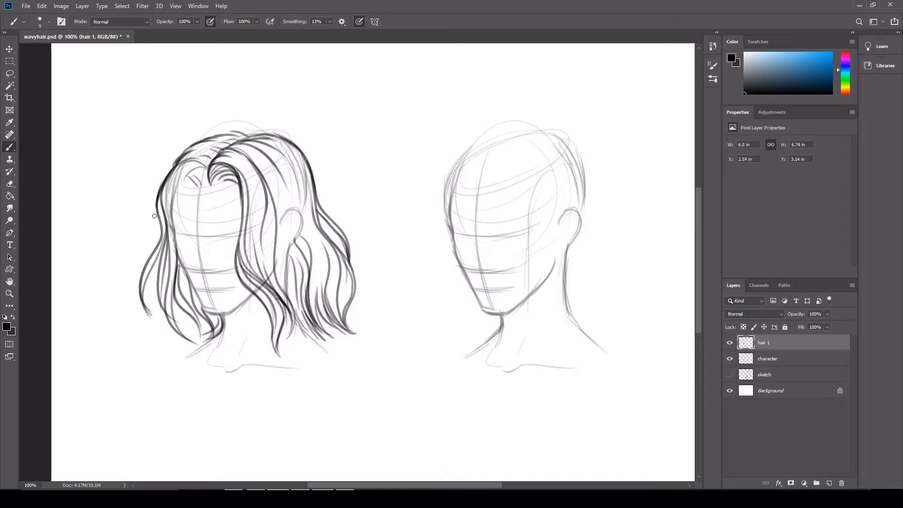
pyautogui.moveTo(178, 259)
pyautogui.mouseDown()
pyautogui.moveTo(203, 332)
pyautogui.moveTo(193, 348)
pyautogui.mouseUp()
pyautogui.moveTo(210, 330); pyautogui.dragTo(193, 349)
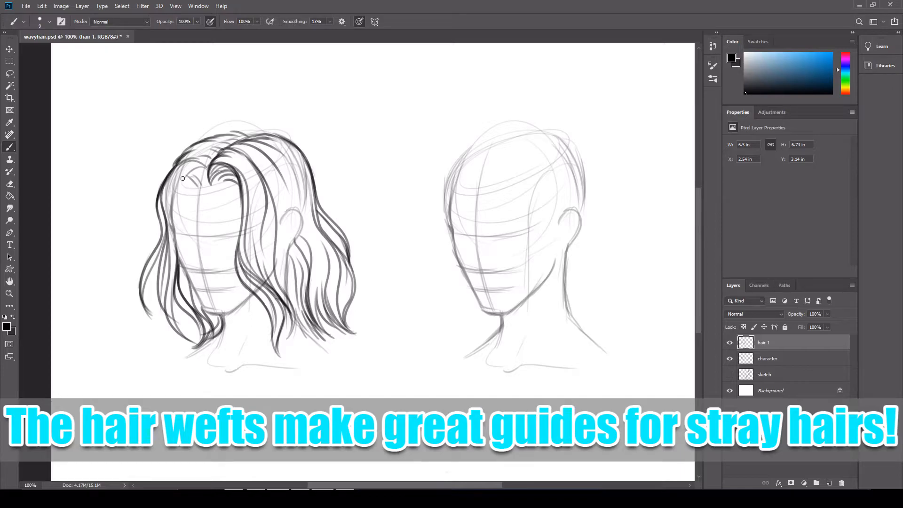
# Add curved strands along the left head's hairline at the far temple, and erase the stray tips of the outer locks
pyautogui.moveTo(172, 210)
pyautogui.mouseDown()
pyautogui.moveTo(183, 178)
pyautogui.moveTo(202, 185)
pyautogui.moveTo(178, 182)
pyautogui.mouseUp()
pyautogui.moveTo(176, 245); pyautogui.dragTo(169, 208)
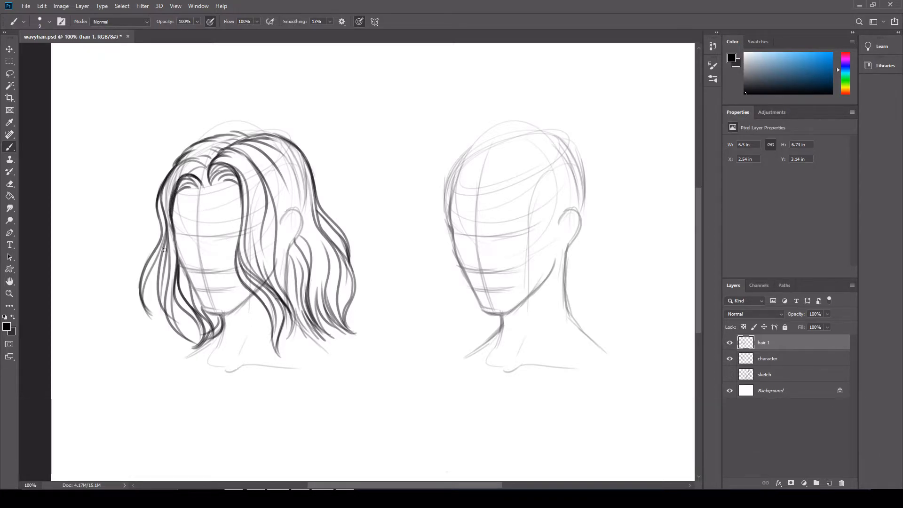
pyautogui.press('e')
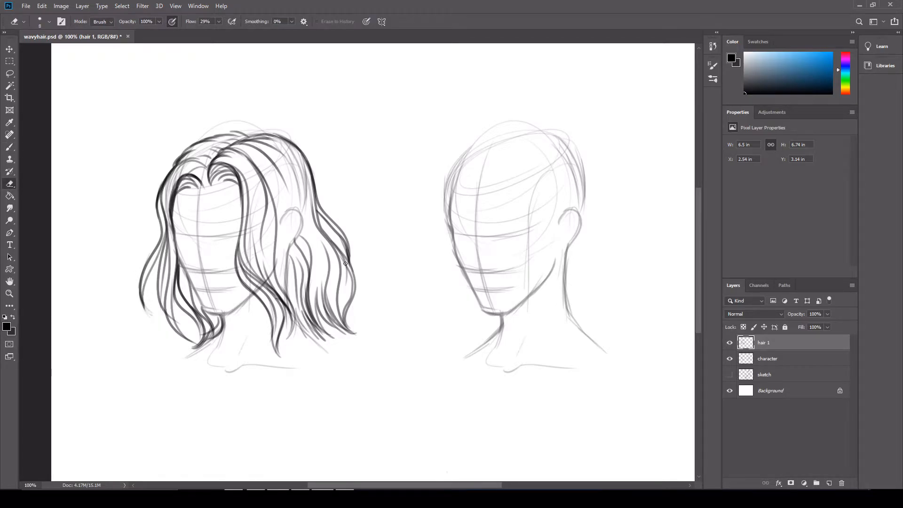
pyautogui.moveTo(351, 246); pyautogui.dragTo(351, 263)
pyautogui.moveTo(283, 344); pyautogui.dragTo(280, 358)
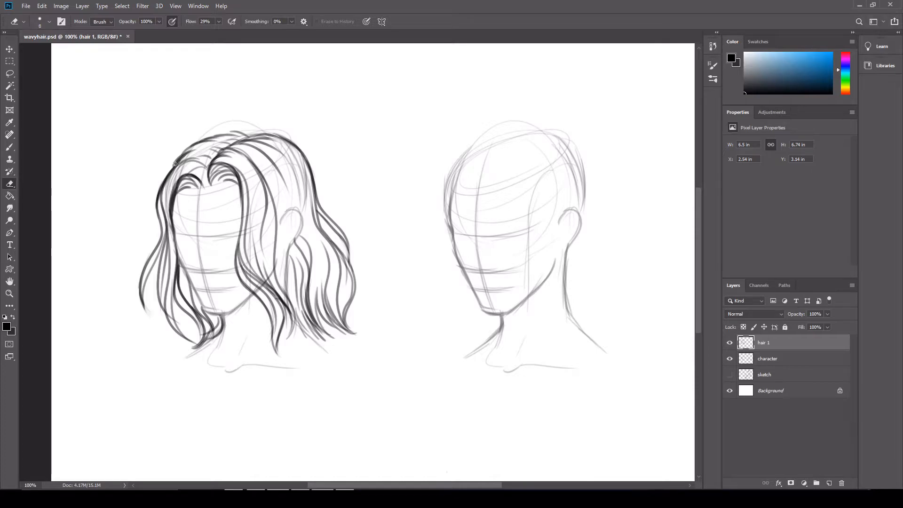
# Erase the head and ear guidelines covered by the left head's hair on the character layer with an enlarged Eraser
pyautogui.hotkey('alt', '[')
pyautogui.press(']')
pyautogui.press(']')
pyautogui.press(']')
pyautogui.press(']')
pyautogui.press(']')
pyautogui.press(']')
pyautogui.press(']')
pyautogui.press(']')
pyautogui.press(']')
pyautogui.press(']')
pyautogui.press(']')
pyautogui.press(']')
pyautogui.moveTo(252, 208)
pyautogui.mouseDown()
pyautogui.moveTo(220, 182)
pyautogui.moveTo(276, 169)
pyautogui.moveTo(313, 207)
pyautogui.moveTo(318, 279)
pyautogui.moveTo(278, 301)
pyautogui.moveTo(270, 223)
pyautogui.moveTo(289, 297)
pyautogui.mouseUp()
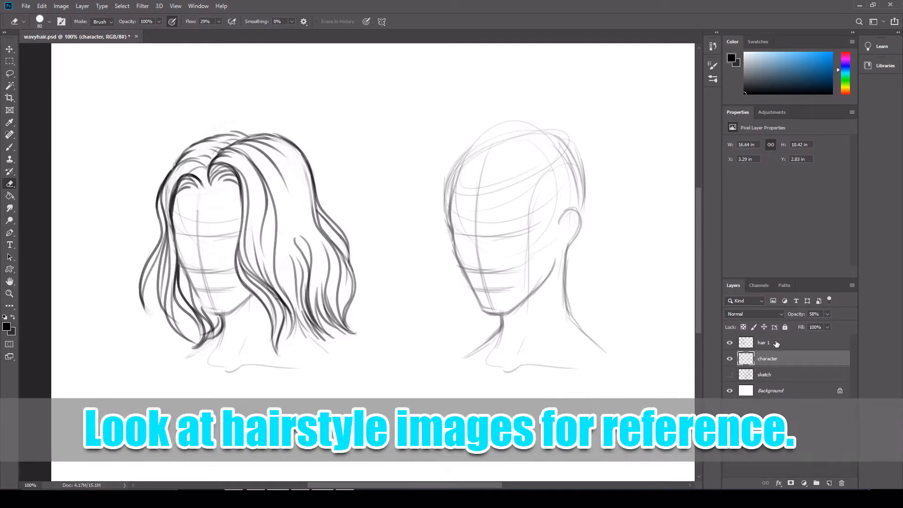
# Create a layer named "hair 2" above hair 1 and ready the Brush for the right head
pyautogui.click(776, 345)
pyautogui.click(830, 483)
pyautogui.doubleClick(766, 342)
pyautogui.write('hair 2')
pyautogui.press('Return')
pyautogui.moveTo(490, 485); pyautogui.dragTo(519, 484)
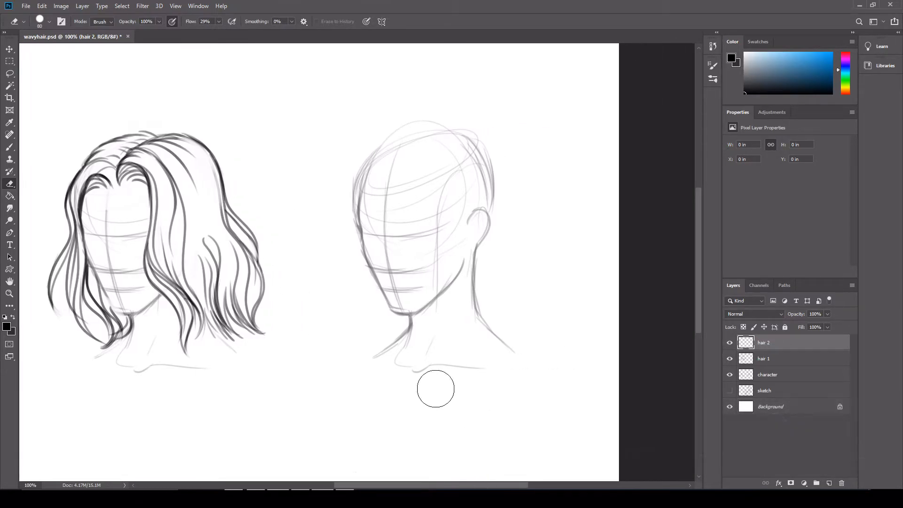
pyautogui.click(10, 147)
pyautogui.moveTo(419, 158)
pyautogui.mouseDown()
pyautogui.moveTo(440, 376)
pyautogui.moveTo(451, 354)
pyautogui.mouseUp()
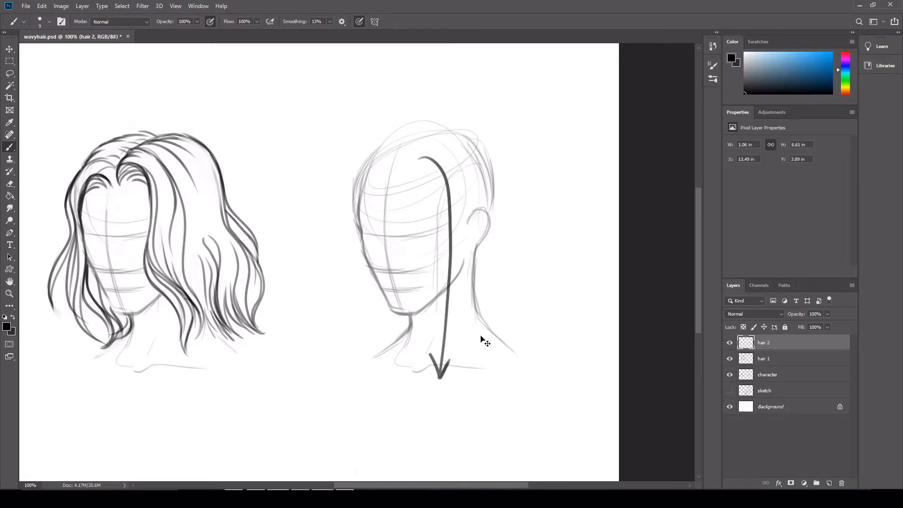
pyautogui.hotkey('ctrl', 'z')
pyautogui.hotkey('ctrl', 'z')
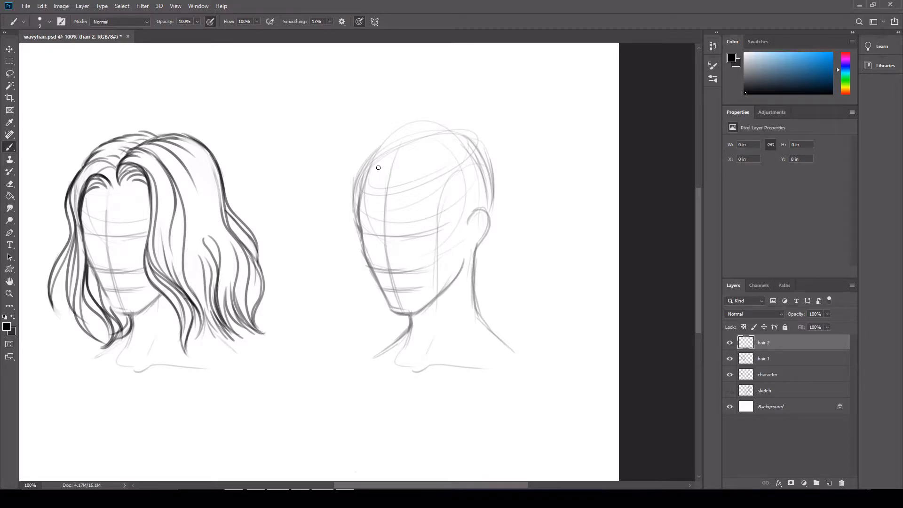
# Sketch the fringe's outer edge at the far temple and short vertical strands across the right head's forehead
pyautogui.moveTo(376, 163); pyautogui.dragTo(366, 224)
pyautogui.moveTo(371, 186); pyautogui.dragTo(374, 227)
pyautogui.moveTo(375, 177)
pyautogui.mouseDown()
pyautogui.moveTo(375, 229)
pyautogui.moveTo(380, 214)
pyautogui.mouseUp()
pyautogui.moveTo(381, 195); pyautogui.dragTo(395, 231)
pyautogui.moveTo(395, 202); pyautogui.dragTo(401, 228)
pyautogui.moveTo(405, 186)
pyautogui.mouseDown()
pyautogui.moveTo(406, 230)
pyautogui.moveTo(414, 235)
pyautogui.mouseUp()
# Complete the near half of the fringe with closely spaced strands and a dark curved edge running down from the parting
pyautogui.moveTo(424, 157); pyautogui.dragTo(445, 214)
pyautogui.moveTo(442, 184); pyautogui.dragTo(438, 237)
pyautogui.moveTo(430, 196); pyautogui.dragTo(439, 233)
pyautogui.moveTo(428, 231)
pyautogui.mouseDown()
pyautogui.moveTo(420, 202)
pyautogui.moveTo(417, 232)
pyautogui.mouseUp()
pyautogui.moveTo(414, 192); pyautogui.dragTo(412, 228)
pyautogui.moveTo(423, 156); pyautogui.dragTo(442, 221)
pyautogui.moveTo(430, 158); pyautogui.dragTo(444, 225)
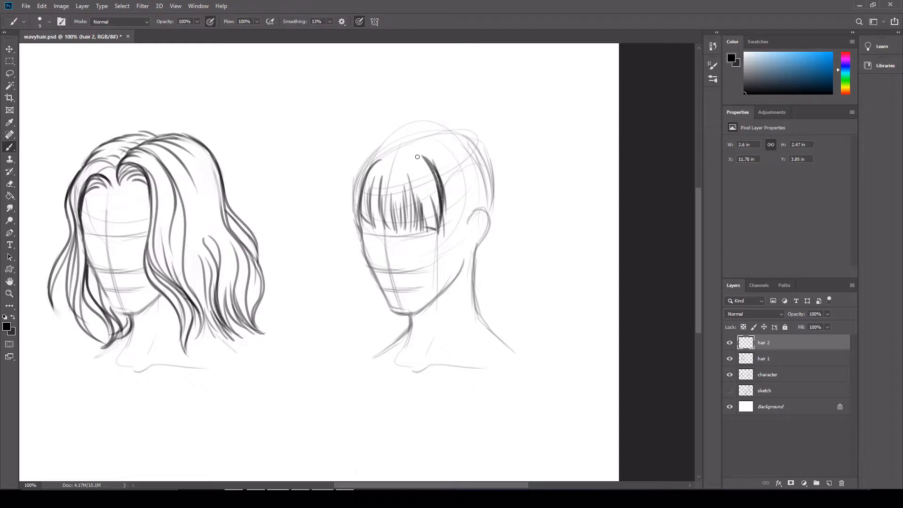
pyautogui.moveTo(430, 164); pyautogui.dragTo(441, 225)
# Thicken the fringe's far edge with overlapping curved strokes and fill the gaps between its strands
pyautogui.moveTo(380, 160); pyautogui.dragTo(358, 203)
pyautogui.moveTo(379, 159); pyautogui.dragTo(357, 225)
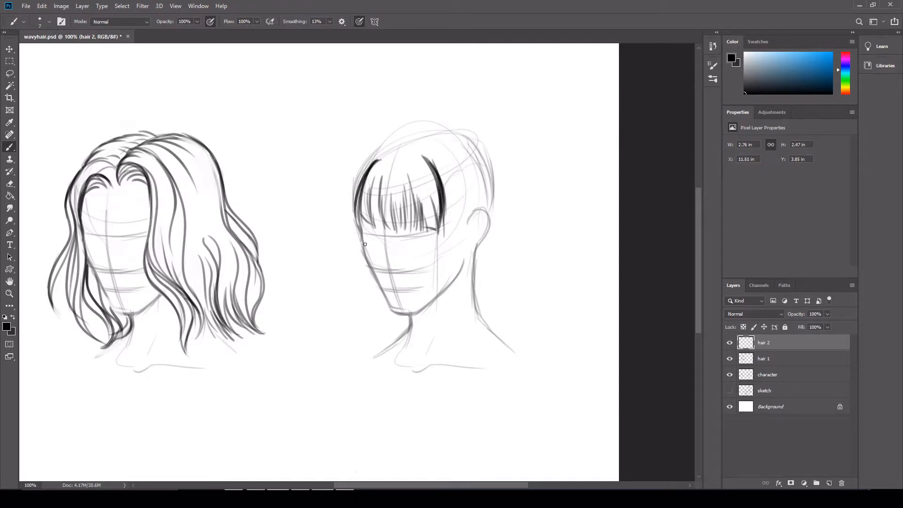
pyautogui.moveTo(373, 165); pyautogui.dragTo(355, 231)
pyautogui.moveTo(360, 206); pyautogui.dragTo(358, 243)
pyautogui.moveTo(375, 212); pyautogui.dragTo(377, 230)
pyautogui.moveTo(387, 186); pyautogui.dragTo(390, 232)
# Draw outer strands beside the far temple, and sweep hair from the parting over the back of the crown
pyautogui.moveTo(386, 153); pyautogui.dragTo(346, 220)
pyautogui.moveTo(356, 186); pyautogui.dragTo(347, 232)
pyautogui.moveTo(435, 158); pyautogui.dragTo(448, 195)
pyautogui.moveTo(412, 147)
pyautogui.mouseDown()
pyautogui.moveTo(445, 160)
pyautogui.moveTo(465, 133)
pyautogui.moveTo(495, 176)
pyautogui.mouseUp()
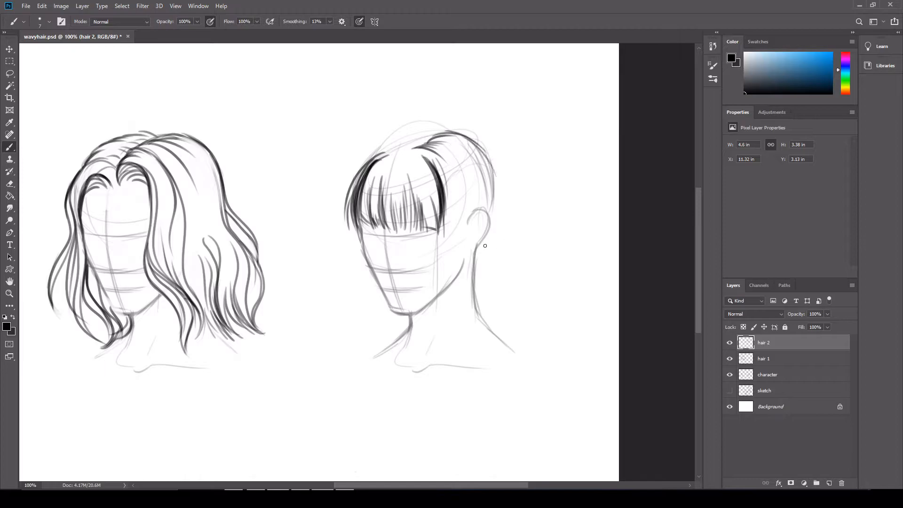
# Outline a long wavy front lock from the parting to the chest, and draw a wavy strand falling from behind the ear
pyautogui.moveTo(432, 154)
pyautogui.mouseDown()
pyautogui.moveTo(469, 263)
pyautogui.moveTo(473, 347)
pyautogui.moveTo(459, 476)
pyautogui.mouseUp()
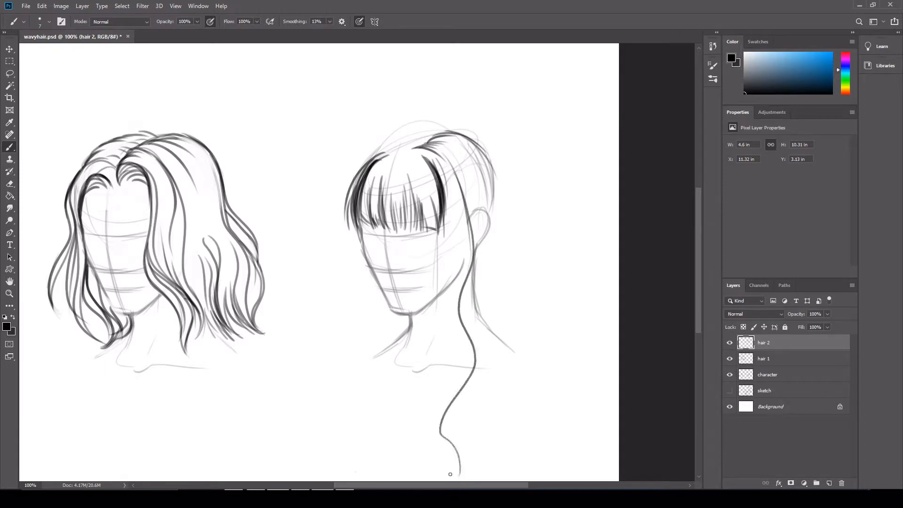
pyautogui.moveTo(443, 189)
pyautogui.mouseDown()
pyautogui.moveTo(447, 379)
pyautogui.moveTo(426, 447)
pyautogui.mouseUp()
pyautogui.moveTo(457, 162)
pyautogui.mouseDown()
pyautogui.moveTo(491, 235)
pyautogui.moveTo(506, 355)
pyautogui.mouseUp()
pyautogui.hotkey('ctrl', 'z')
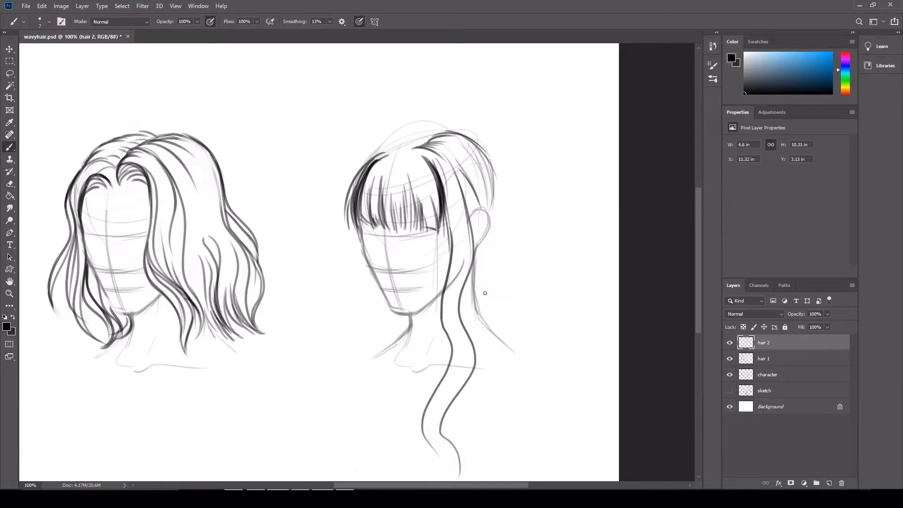
pyautogui.moveTo(484, 214); pyautogui.dragTo(512, 323)
pyautogui.hotkey('ctrl', 'z')
pyautogui.moveTo(482, 235)
pyautogui.mouseDown()
pyautogui.moveTo(485, 279)
pyautogui.moveTo(547, 366)
pyautogui.moveTo(522, 472)
pyautogui.mouseUp()
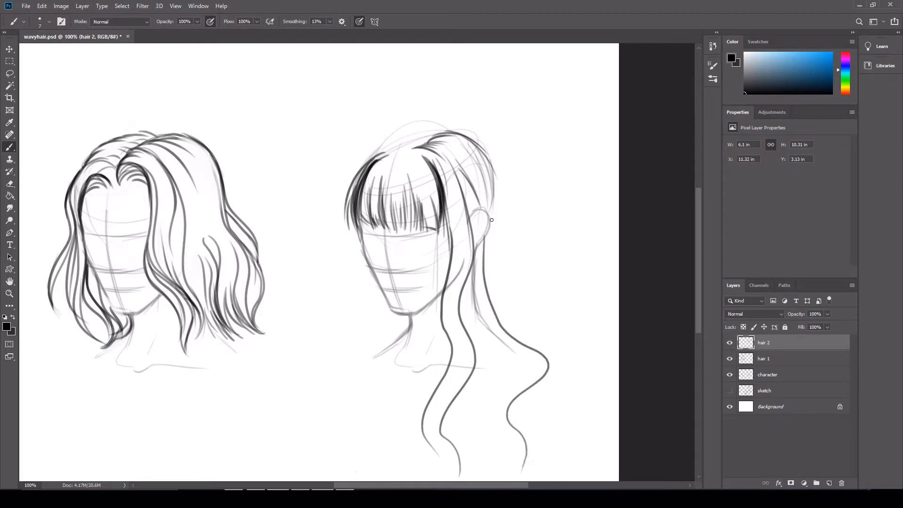
pyautogui.moveTo(482, 152); pyautogui.dragTo(511, 213)
pyautogui.hotkey('ctrl', 'z')
pyautogui.moveTo(477, 146)
pyautogui.mouseDown()
pyautogui.moveTo(495, 196)
pyautogui.moveTo(517, 151)
pyautogui.moveTo(522, 190)
pyautogui.moveTo(547, 149)
pyautogui.mouseUp()
pyautogui.hotkey('ctrl', 'z')
pyautogui.hotkey('ctrl', 'z')
pyautogui.hotkey('ctrl', 'z')
pyautogui.moveTo(491, 161)
pyautogui.mouseDown()
pyautogui.moveTo(502, 201)
pyautogui.moveTo(497, 249)
pyautogui.mouseUp()
pyautogui.hotkey('ctrl', 'z')
pyautogui.hotkey('ctrl', 'z')
# Draw the hair outline down the back of the right head past the shoulder, and a long wavy lock beside the far cheek
pyautogui.moveTo(502, 196)
pyautogui.mouseDown()
pyautogui.moveTo(506, 316)
pyautogui.moveTo(557, 362)
pyautogui.mouseUp()
pyautogui.moveTo(489, 252)
pyautogui.mouseDown()
pyautogui.moveTo(506, 316)
pyautogui.moveTo(568, 382)
pyautogui.mouseUp()
pyautogui.moveTo(367, 160); pyautogui.dragTo(350, 236)
pyautogui.moveTo(358, 181)
pyautogui.mouseDown()
pyautogui.moveTo(350, 231)
pyautogui.moveTo(361, 316)
pyautogui.mouseUp()
pyautogui.moveTo(351, 249)
pyautogui.mouseDown()
pyautogui.moveTo(346, 300)
pyautogui.moveTo(360, 390)
pyautogui.mouseUp()
pyautogui.moveTo(346, 316); pyautogui.dragTo(369, 459)
# Fill the far-side lock with strands beside the jaw and neck, and darken the outline over the front of the crown
pyautogui.moveTo(363, 381); pyautogui.dragTo(344, 436)
pyautogui.moveTo(358, 277); pyautogui.dragTo(379, 356)
pyautogui.moveTo(364, 301)
pyautogui.mouseDown()
pyautogui.moveTo(376, 365)
pyautogui.moveTo(380, 352)
pyautogui.mouseUp()
pyautogui.moveTo(352, 273)
pyautogui.mouseDown()
pyautogui.moveTo(352, 179)
pyautogui.moveTo(407, 140)
pyautogui.mouseUp()
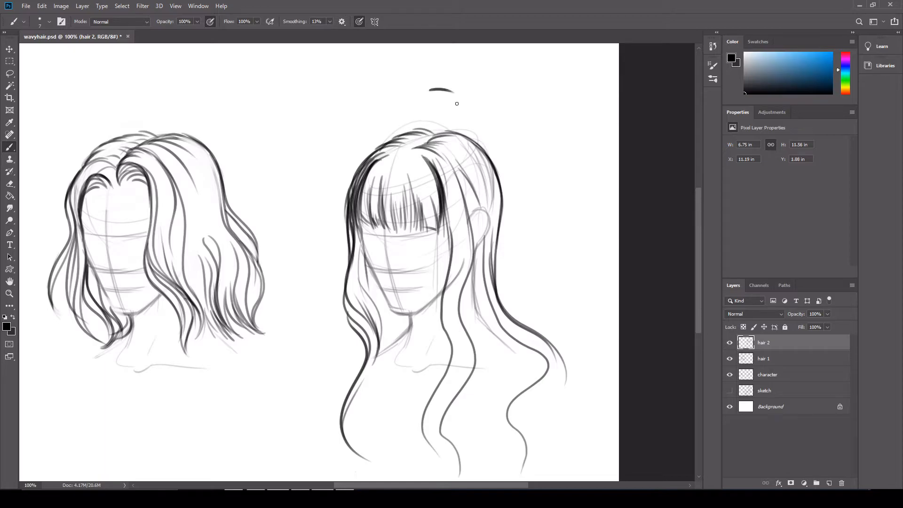
pyautogui.hotkey('ctrl', 'z')
pyautogui.moveTo(378, 152)
pyautogui.mouseDown()
pyautogui.moveTo(438, 134)
pyautogui.moveTo(427, 131)
pyautogui.mouseUp()
# Thin the heavy dark lines at both edges of the fringe with a smaller Eraser
pyautogui.press('e')
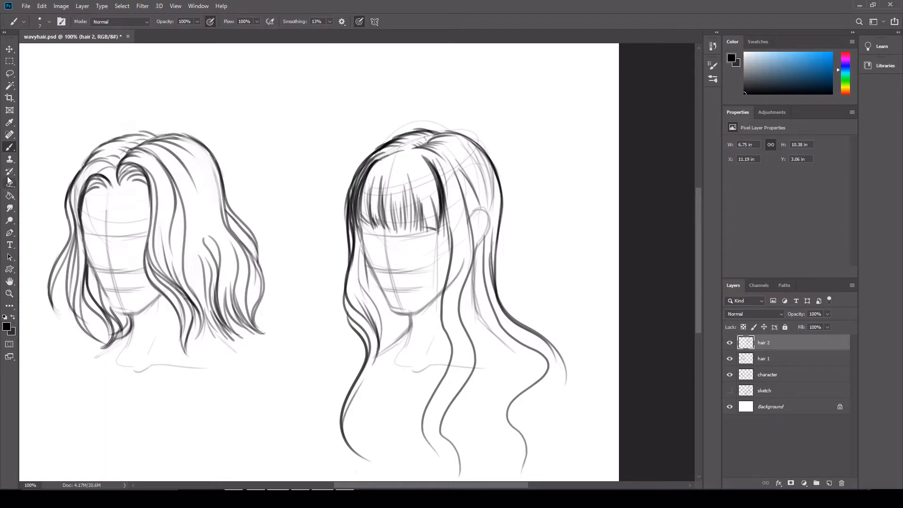
pyautogui.press('[')
pyautogui.press('[')
pyautogui.moveTo(371, 159)
pyautogui.mouseDown()
pyautogui.moveTo(353, 200)
pyautogui.moveTo(351, 259)
pyautogui.mouseUp()
pyautogui.moveTo(440, 183)
pyautogui.mouseDown()
pyautogui.moveTo(429, 162)
pyautogui.moveTo(442, 216)
pyautogui.moveTo(435, 184)
pyautogui.mouseUp()
pyautogui.moveTo(379, 161); pyautogui.dragTo(364, 191)
pyautogui.moveTo(377, 159); pyautogui.dragTo(348, 192)
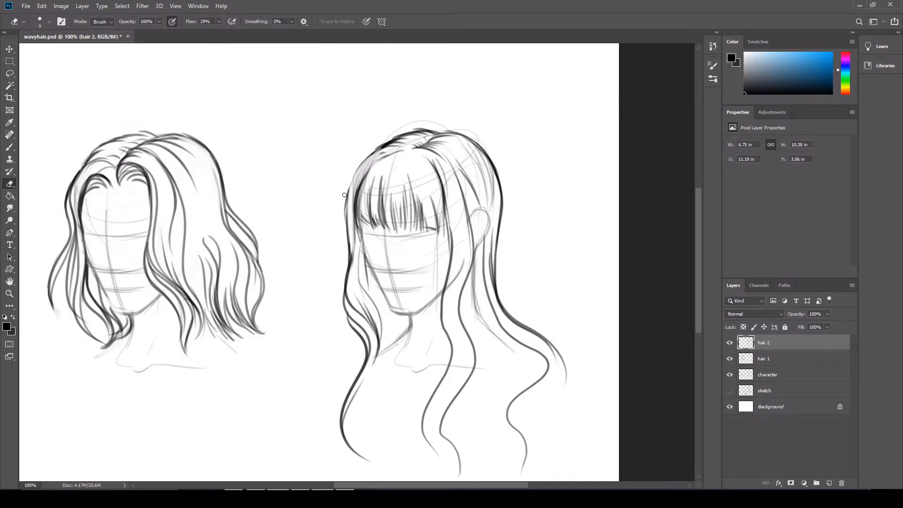
# Darken the far lock's lower bend with the Brush, and fill the front lock's lower end with tapered wavy strands
pyautogui.click(9, 148)
pyautogui.moveTo(374, 360); pyautogui.dragTo(349, 413)
pyautogui.moveTo(442, 302)
pyautogui.mouseDown()
pyautogui.moveTo(455, 356)
pyautogui.moveTo(447, 455)
pyautogui.mouseUp()
pyautogui.hotkey('ctrl', 'z')
pyautogui.moveTo(453, 348)
pyautogui.mouseDown()
pyautogui.moveTo(447, 477)
pyautogui.moveTo(434, 432)
pyautogui.moveTo(425, 444)
pyautogui.moveTo(453, 355)
pyautogui.mouseUp()
pyautogui.moveTo(440, 386)
pyautogui.mouseDown()
pyautogui.moveTo(430, 464)
pyautogui.moveTo(433, 400)
pyautogui.mouseUp()
pyautogui.moveTo(425, 444); pyautogui.dragTo(454, 476)
pyautogui.moveTo(432, 416); pyautogui.dragTo(454, 457)
pyautogui.moveTo(451, 392)
pyautogui.mouseDown()
pyautogui.moveTo(444, 442)
pyautogui.moveTo(467, 356)
pyautogui.mouseUp()
# Extend the front lock's back edge with wavy strands that curl outward at the chest
pyautogui.moveTo(459, 300); pyautogui.dragTo(464, 338)
pyautogui.hotkey('ctrl', 'z')
pyautogui.moveTo(460, 305)
pyautogui.mouseDown()
pyautogui.moveTo(476, 347)
pyautogui.moveTo(445, 428)
pyautogui.mouseUp()
pyautogui.moveTo(472, 344); pyautogui.dragTo(487, 384)
pyautogui.hotkey('ctrl', 'z')
pyautogui.hotkey('ctrl', 'z')
pyautogui.moveTo(460, 328)
pyautogui.mouseDown()
pyautogui.moveTo(470, 434)
pyautogui.moveTo(484, 443)
pyautogui.mouseUp()
pyautogui.moveTo(482, 442)
pyautogui.mouseDown()
pyautogui.moveTo(465, 401)
pyautogui.moveTo(477, 351)
pyautogui.moveTo(450, 463)
pyautogui.mouseUp()
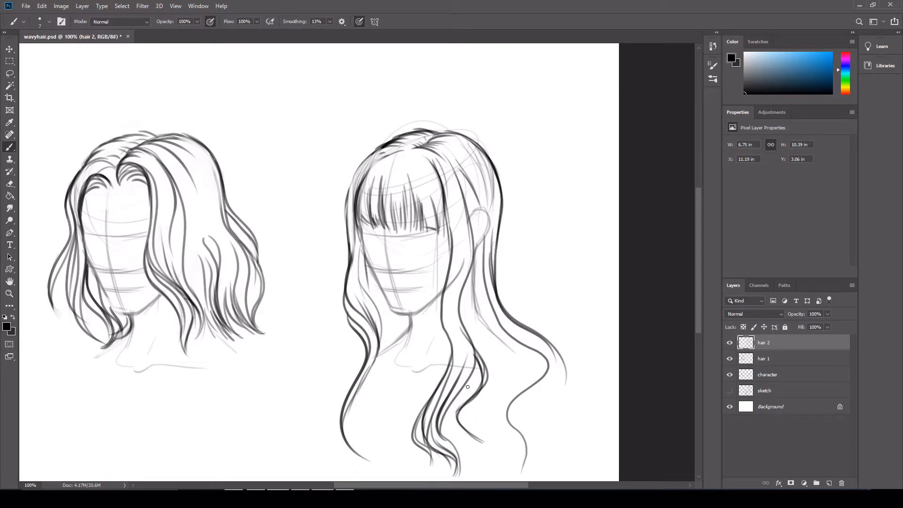
# Add another wavy strand to the front lock's tip, and draw dark strokes around the ear where the hair tucks behind
pyautogui.moveTo(473, 369); pyautogui.dragTo(449, 437)
pyautogui.hotkey('ctrl', 'z')
pyautogui.moveTo(476, 364); pyautogui.dragTo(468, 470)
pyautogui.moveTo(479, 358)
pyautogui.mouseDown()
pyautogui.moveTo(460, 300)
pyautogui.moveTo(477, 248)
pyautogui.mouseUp()
pyautogui.hotkey('ctrl', 'z')
pyautogui.moveTo(460, 309)
pyautogui.mouseDown()
pyautogui.moveTo(477, 227)
pyautogui.moveTo(486, 231)
pyautogui.moveTo(479, 254)
pyautogui.mouseUp()
pyautogui.moveTo(479, 211); pyautogui.dragTo(478, 250)
# Draw the wavy outer contour of the far-side lock from the temple down to curled tips at the chest
pyautogui.moveTo(354, 174); pyautogui.dragTo(346, 204)
pyautogui.moveTo(369, 159)
pyautogui.mouseDown()
pyautogui.moveTo(348, 202)
pyautogui.moveTo(346, 387)
pyautogui.mouseUp()
pyautogui.moveTo(350, 269)
pyautogui.mouseDown()
pyautogui.moveTo(328, 320)
pyautogui.moveTo(326, 420)
pyautogui.mouseUp()
pyautogui.moveTo(357, 361)
pyautogui.mouseDown()
pyautogui.moveTo(329, 425)
pyautogui.moveTo(347, 445)
pyautogui.mouseUp()
pyautogui.moveTo(336, 408); pyautogui.dragTo(304, 469)
# Add strands beside the far side of the neck and more wavy strands in the far lock's lower curls
pyautogui.moveTo(391, 312); pyautogui.dragTo(379, 351)
pyautogui.moveTo(402, 321); pyautogui.dragTo(395, 342)
pyautogui.moveTo(373, 281)
pyautogui.mouseDown()
pyautogui.moveTo(392, 322)
pyautogui.moveTo(387, 348)
pyautogui.moveTo(288, 461)
pyautogui.mouseUp()
pyautogui.hotkey('ctrl', 'z')
pyautogui.moveTo(352, 351)
pyautogui.mouseDown()
pyautogui.moveTo(333, 369)
pyautogui.moveTo(304, 444)
pyautogui.moveTo(305, 425)
pyautogui.moveTo(360, 370)
pyautogui.moveTo(330, 373)
pyautogui.mouseUp()
pyautogui.moveTo(327, 408); pyautogui.dragTo(333, 449)
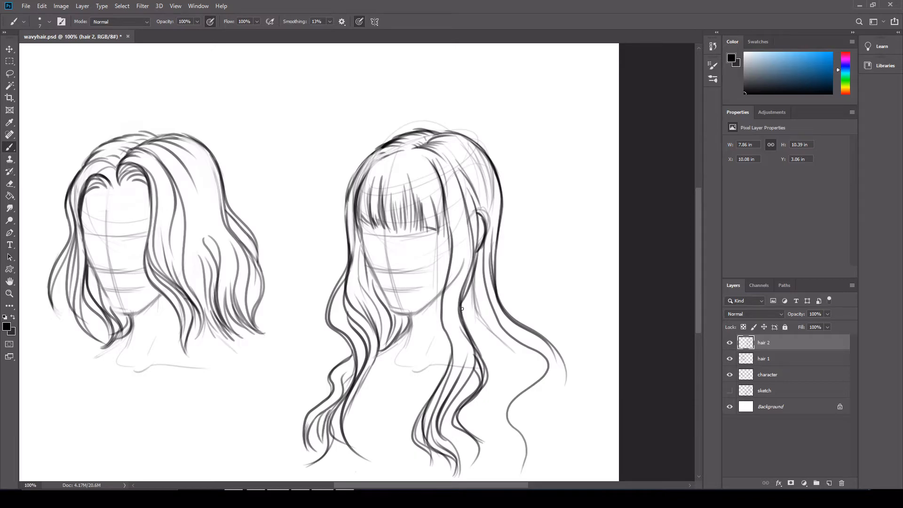
# Fill the area behind the neck with dark overlapping strands sweeping from below the ear to the shoulder
pyautogui.moveTo(471, 286)
pyautogui.mouseDown()
pyautogui.moveTo(518, 334)
pyautogui.moveTo(503, 345)
pyautogui.mouseUp()
pyautogui.moveTo(478, 304); pyautogui.dragTo(507, 344)
pyautogui.moveTo(467, 289); pyautogui.dragTo(474, 323)
pyautogui.moveTo(463, 296)
pyautogui.mouseDown()
pyautogui.moveTo(472, 319)
pyautogui.moveTo(507, 343)
pyautogui.mouseUp()
pyautogui.moveTo(487, 313); pyautogui.dragTo(501, 341)
pyautogui.moveTo(479, 272); pyautogui.dragTo(488, 315)
pyautogui.moveTo(478, 254)
pyautogui.mouseDown()
pyautogui.moveTo(502, 353)
pyautogui.moveTo(493, 323)
pyautogui.moveTo(507, 345)
pyautogui.mouseUp()
# Continue the shoulder strands downward into a wavy lock with curled tips behind the front lock
pyautogui.moveTo(499, 334)
pyautogui.mouseDown()
pyautogui.moveTo(525, 377)
pyautogui.moveTo(489, 402)
pyautogui.mouseUp()
pyautogui.moveTo(526, 361)
pyautogui.mouseDown()
pyautogui.moveTo(517, 464)
pyautogui.moveTo(496, 414)
pyautogui.moveTo(519, 470)
pyautogui.mouseUp()
pyautogui.moveTo(501, 412); pyautogui.dragTo(520, 454)
pyautogui.moveTo(540, 197); pyautogui.dragTo(555, 288)
pyautogui.moveTo(553, 235)
pyautogui.mouseDown()
pyautogui.moveTo(574, 260)
pyautogui.moveTo(563, 291)
pyautogui.mouseUp()
pyautogui.moveTo(573, 250)
pyautogui.mouseDown()
pyautogui.moveTo(587, 283)
pyautogui.moveTo(570, 305)
pyautogui.mouseUp()
pyautogui.hotkey('ctrl', 'z')
pyautogui.hotkey('ctrl', 'z')
pyautogui.hotkey('ctrl', 'z')
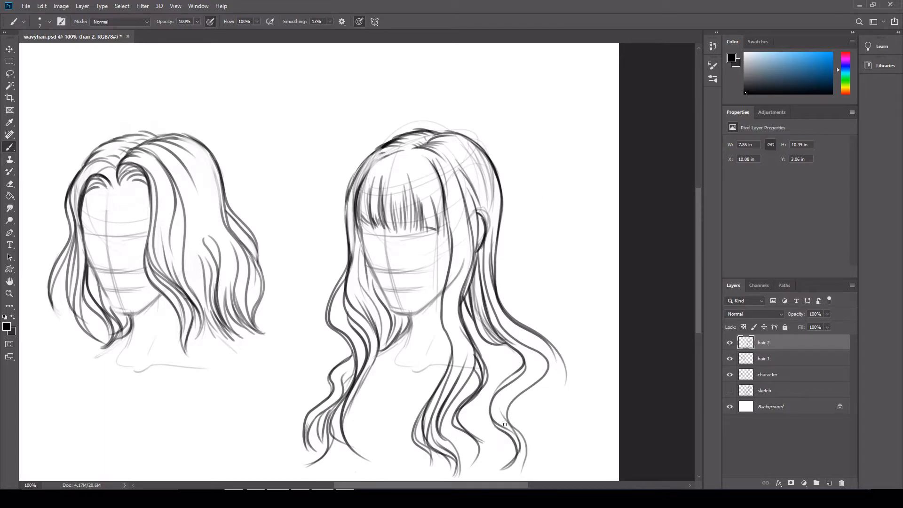
# Add short curved strands inside the lower curls of the lock falling over the shoulder
pyautogui.moveTo(498, 408); pyautogui.dragTo(509, 427)
pyautogui.moveTo(510, 388)
pyautogui.mouseDown()
pyautogui.moveTo(504, 423)
pyautogui.moveTo(515, 382)
pyautogui.moveTo(490, 412)
pyautogui.moveTo(501, 459)
pyautogui.mouseUp()
pyautogui.moveTo(496, 427); pyautogui.dragTo(499, 462)
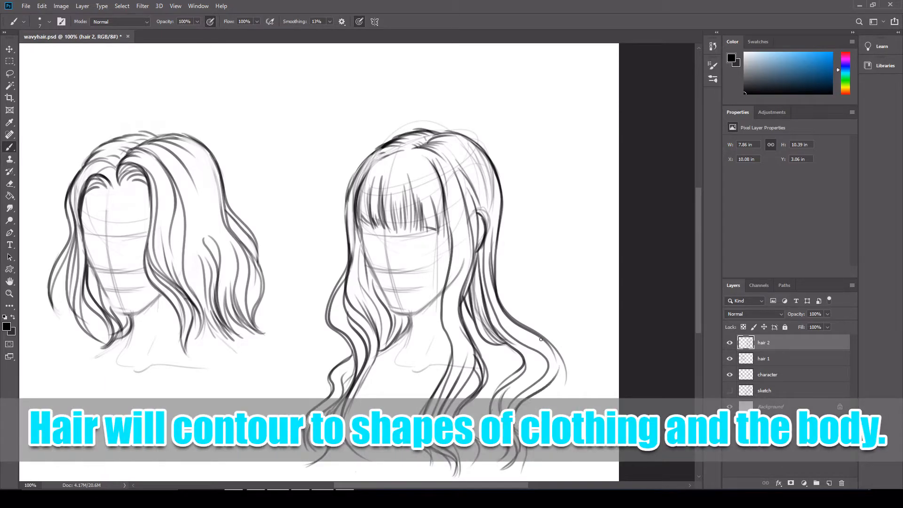
# Draw the wavy end of the outermost back lock below the shoulder, with inner strands tapering to a tip
pyautogui.moveTo(539, 335); pyautogui.dragTo(560, 378)
pyautogui.moveTo(553, 343)
pyautogui.mouseDown()
pyautogui.moveTo(560, 369)
pyautogui.moveTo(546, 392)
pyautogui.mouseUp()
pyautogui.moveTo(560, 355)
pyautogui.mouseDown()
pyautogui.moveTo(564, 382)
pyautogui.moveTo(533, 414)
pyautogui.moveTo(547, 439)
pyautogui.mouseUp()
pyautogui.moveTo(538, 395); pyautogui.dragTo(532, 424)
pyautogui.moveTo(544, 388); pyautogui.dragTo(527, 405)
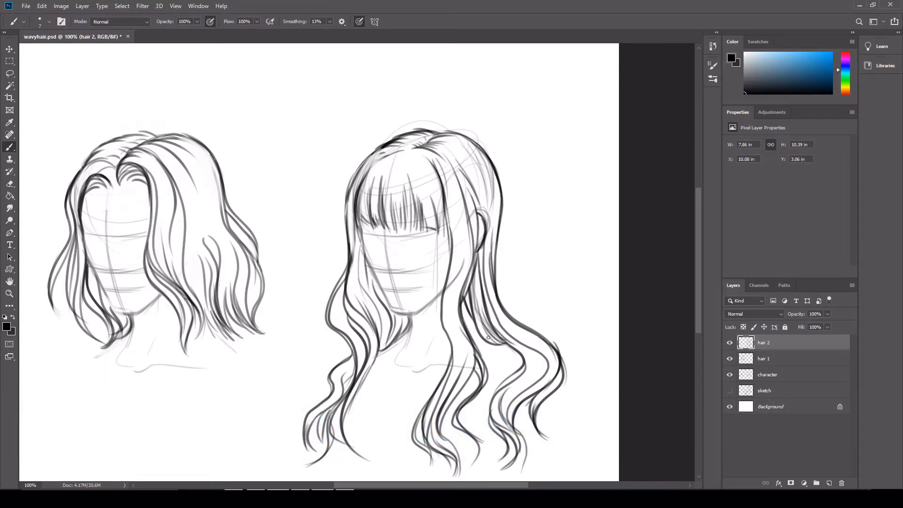
# Widen the back hair with darker strands from the nape over the shoulder, ending in an outer wavy curl
pyautogui.moveTo(496, 245)
pyautogui.mouseDown()
pyautogui.moveTo(530, 320)
pyautogui.moveTo(549, 340)
pyautogui.mouseUp()
pyautogui.moveTo(499, 281); pyautogui.dragTo(548, 343)
pyautogui.moveTo(518, 310)
pyautogui.mouseDown()
pyautogui.moveTo(556, 348)
pyautogui.moveTo(582, 400)
pyautogui.moveTo(550, 440)
pyautogui.mouseUp()
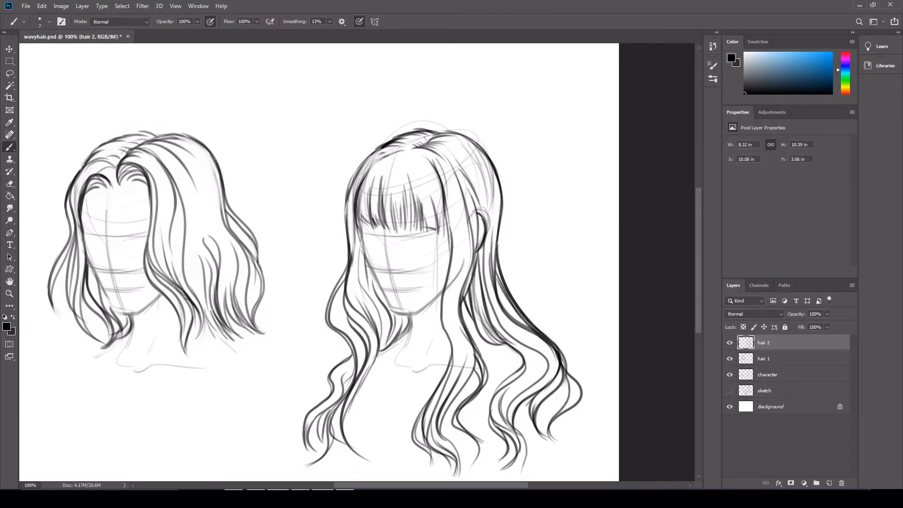
# Add a bulging outer lock beside the far cheek, and run long wavy strands down both sides of the face
pyautogui.moveTo(350, 190)
pyautogui.mouseDown()
pyautogui.moveTo(318, 292)
pyautogui.moveTo(339, 316)
pyautogui.moveTo(324, 268)
pyautogui.moveTo(347, 220)
pyautogui.mouseUp()
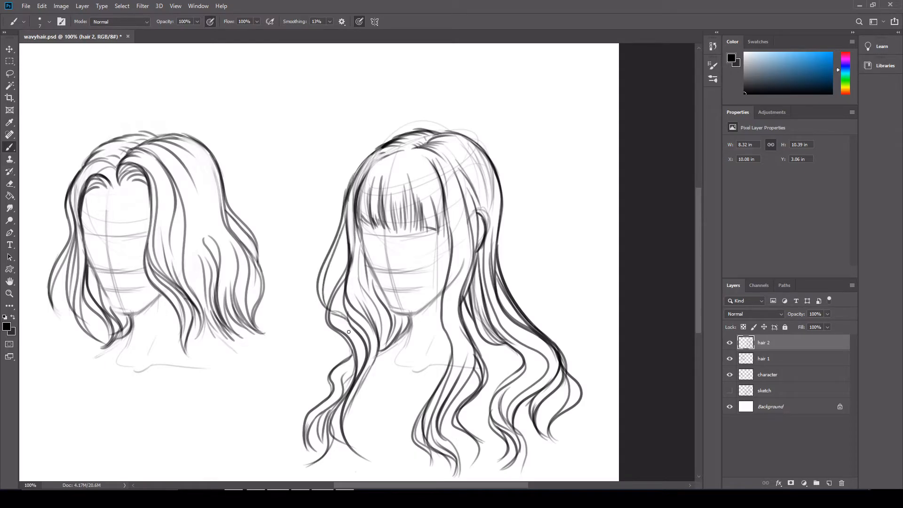
pyautogui.moveTo(330, 310)
pyautogui.mouseDown()
pyautogui.moveTo(351, 324)
pyautogui.moveTo(363, 315)
pyautogui.mouseUp()
pyautogui.moveTo(356, 230); pyautogui.dragTo(360, 269)
pyautogui.moveTo(439, 216)
pyautogui.mouseDown()
pyautogui.moveTo(432, 377)
pyautogui.moveTo(426, 338)
pyautogui.moveTo(448, 227)
pyautogui.mouseUp()
pyautogui.moveTo(357, 221)
pyautogui.mouseDown()
pyautogui.moveTo(383, 314)
pyautogui.moveTo(381, 370)
pyautogui.moveTo(366, 259)
pyautogui.mouseUp()
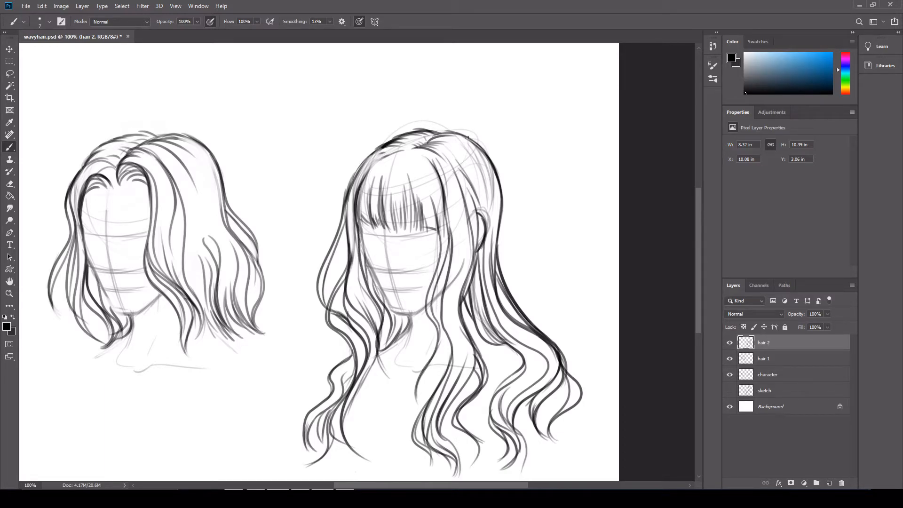
# Erase the construction lines beneath the right head's crown and back hair on the character layer with an enlarged Eraser
pyautogui.press('e')
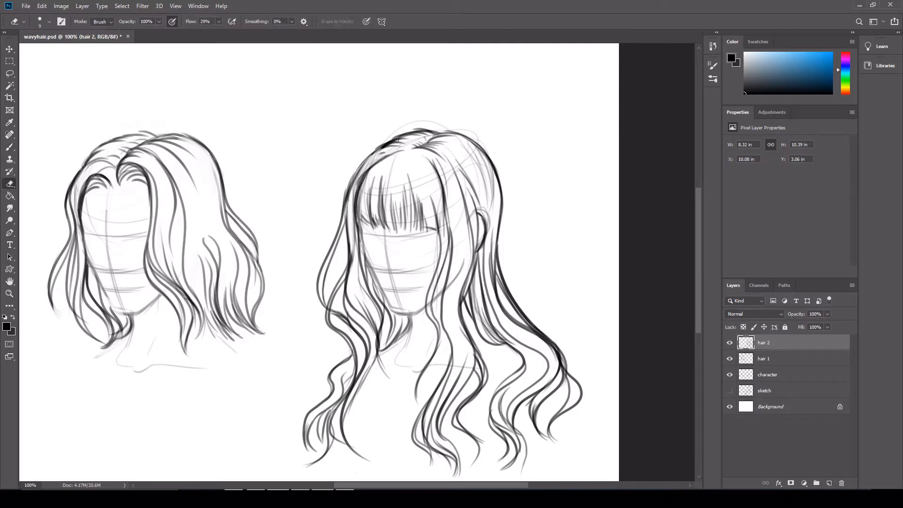
pyautogui.click(781, 374)
pyautogui.press(']')
pyautogui.press(']')
pyautogui.press(']')
pyautogui.press(']')
pyautogui.press(']')
pyautogui.press(']')
pyautogui.press(']')
pyautogui.press(']')
pyautogui.press(']')
pyautogui.moveTo(516, 224)
pyautogui.mouseDown()
pyautogui.moveTo(460, 148)
pyautogui.moveTo(449, 162)
pyautogui.mouseUp()
# Erase the leftover construction lines over the second head's crown and beside its ear and jaw on the character layer, and save the file
pyautogui.press('[')
pyautogui.press('[')
pyautogui.press('[')
pyautogui.press('[')
pyautogui.moveTo(469, 200); pyautogui.dragTo(483, 214)
pyautogui.moveTo(472, 249); pyautogui.dragTo(459, 281)
pyautogui.press('[')
pyautogui.press('[')
pyautogui.press('[')
pyautogui.press('[')
pyautogui.press('[')
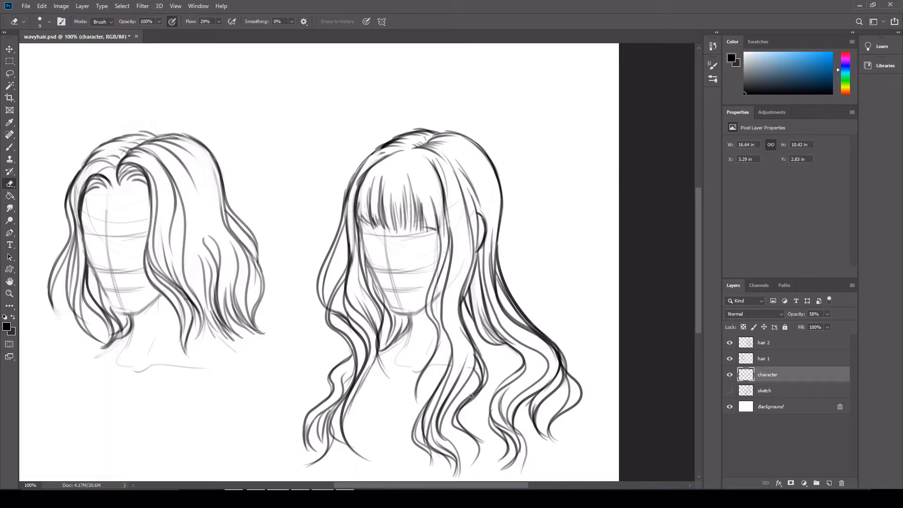
pyautogui.hotkey('ctrl', 's')
# Widen the canvas beyond the second hairstyle with the Crop tool, keeping the Background layer selected
pyautogui.moveTo(343, 486); pyautogui.dragTo(414, 485)
pyautogui.click(772, 405)
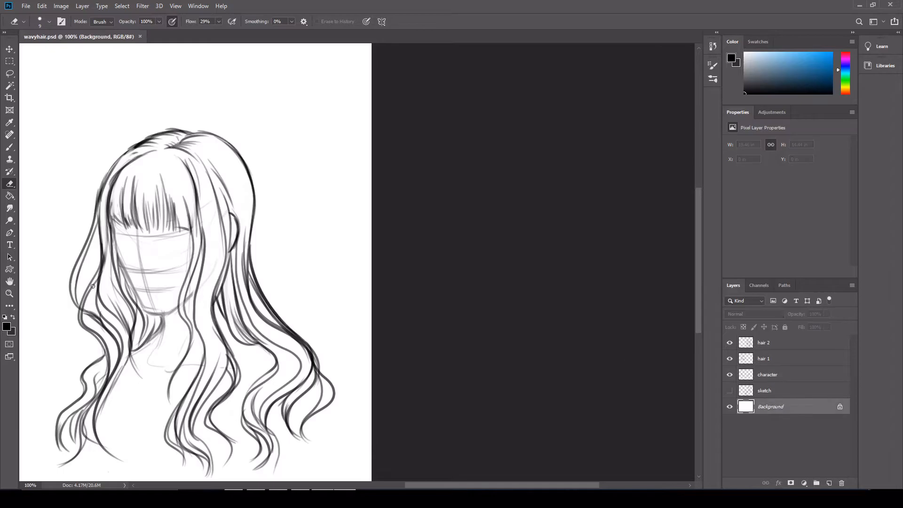
pyautogui.click(10, 293)
pyautogui.click(263, 21)
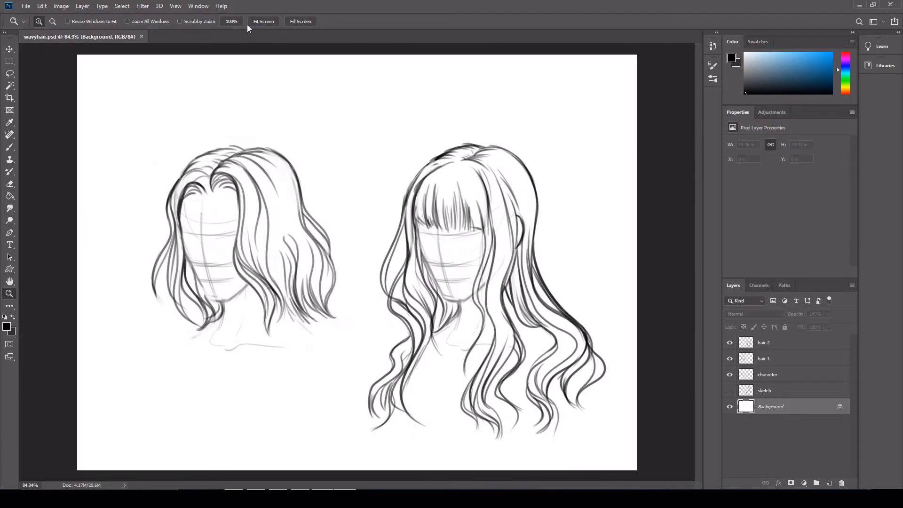
pyautogui.click(9, 97)
pyautogui.moveTo(637, 269); pyautogui.dragTo(645, 286)
pyautogui.press('Return')
# Sample the white of the page and fill the newly added dark canvas area with it
pyautogui.press('i')
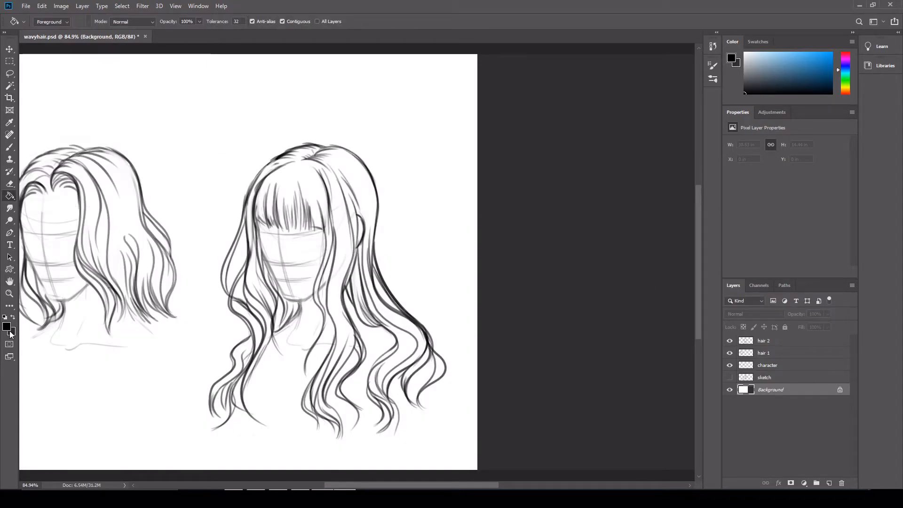
pyautogui.click(452, 109)
pyautogui.press('g')
pyautogui.click(607, 264)
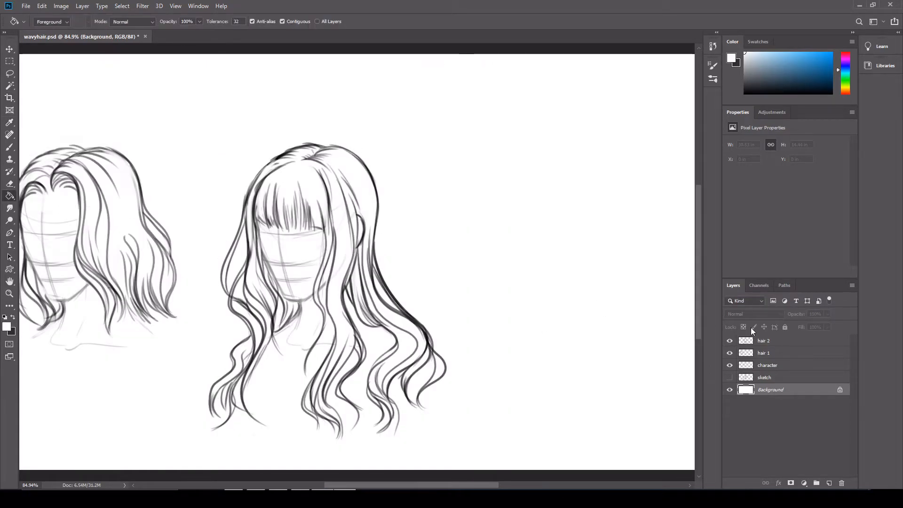
# Copy the second head's guide drawing from the character layer with a rectangular selection and paste it onto its own layer
pyautogui.click(778, 344)
pyautogui.doubleClick(730, 366)
pyautogui.click(771, 365)
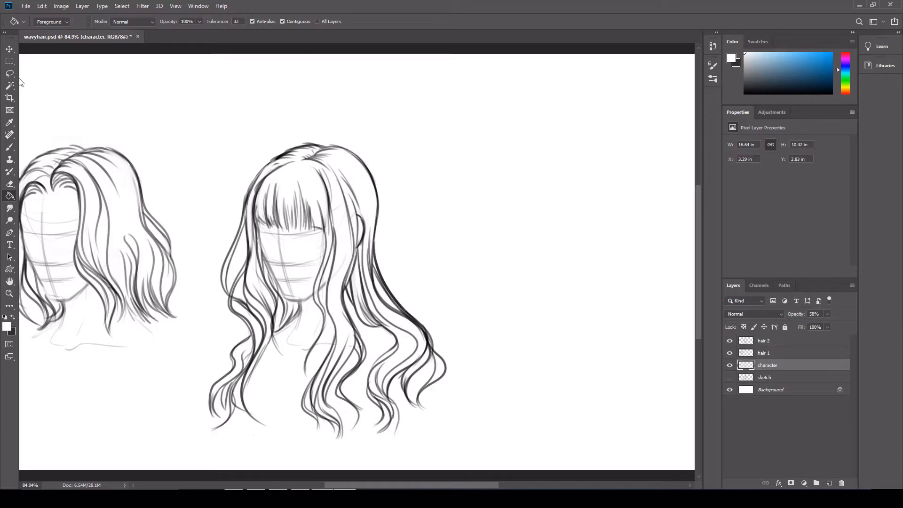
pyautogui.click(10, 61)
pyautogui.moveTo(197, 142); pyautogui.dragTo(465, 413)
pyautogui.moveTo(419, 339); pyautogui.dragTo(416, 335)
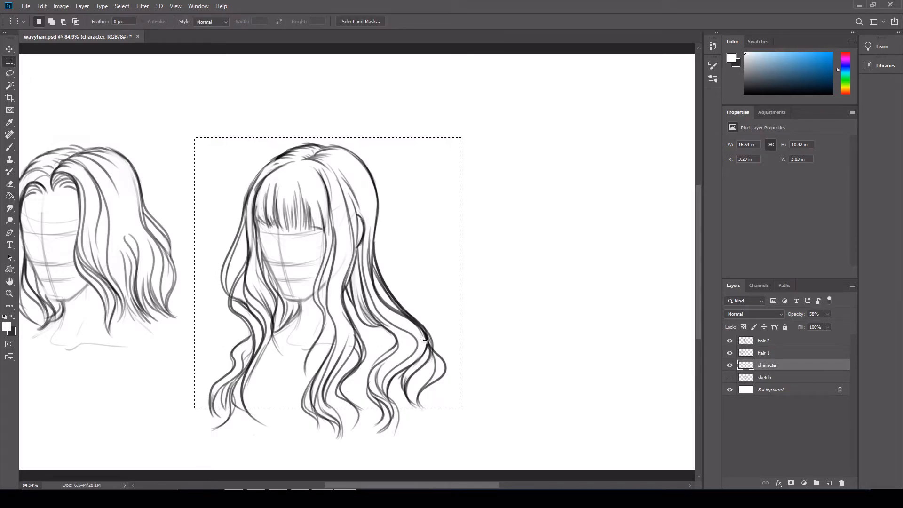
pyautogui.hotkey('ctrl', 'c')
pyautogui.hotkey('ctrl', 'v')
# Move the pasted head guide into the blank area beside the long-haired figure
pyautogui.click(10, 50)
pyautogui.moveTo(322, 261)
pyautogui.mouseDown()
pyautogui.moveTo(306, 249)
pyautogui.moveTo(586, 248)
pyautogui.mouseUp()
pyautogui.press('space')
pyautogui.moveTo(692, 134)
pyautogui.mouseDown()
pyautogui.moveTo(683, 146)
pyautogui.moveTo(650, 146)
pyautogui.mouseUp()
pyautogui.moveTo(518, 272); pyautogui.dragTo(526, 267)
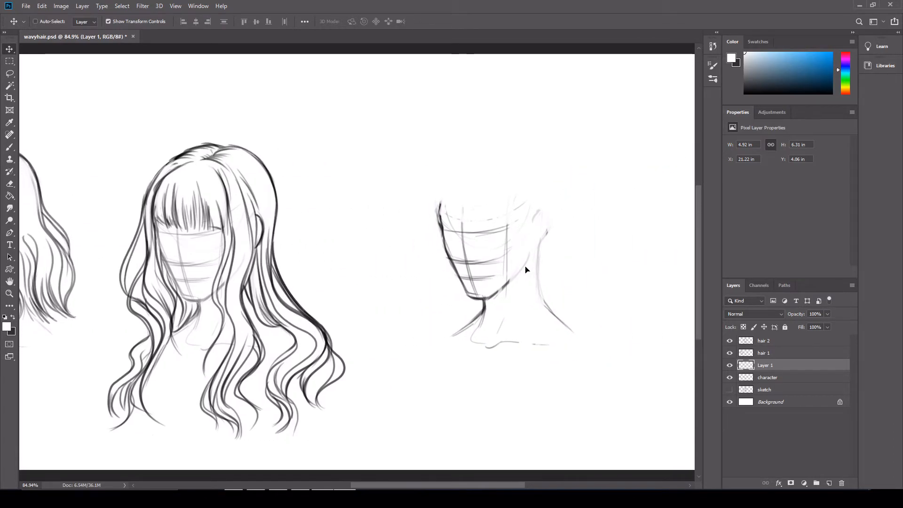
# Add a new layer above hair 2 and activate the Brush tool with the third head enlarged in view
pyautogui.click(776, 342)
pyautogui.click(730, 341)
pyautogui.click(730, 341)
pyautogui.click(829, 484)
pyautogui.click(9, 293)
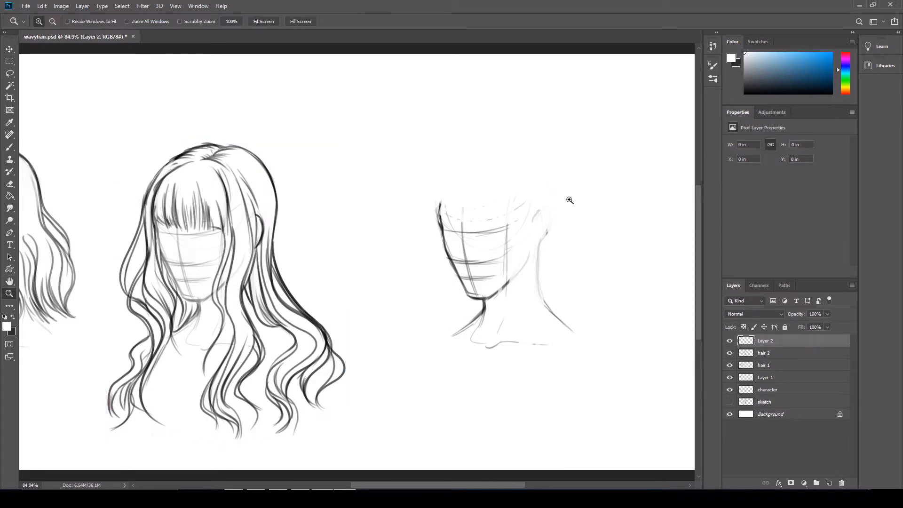
pyautogui.click(556, 205)
pyautogui.moveTo(671, 152); pyautogui.dragTo(767, 148)
pyautogui.keyDown('alt'); pyautogui.click(657, 200); pyautogui.keyUp('alt')
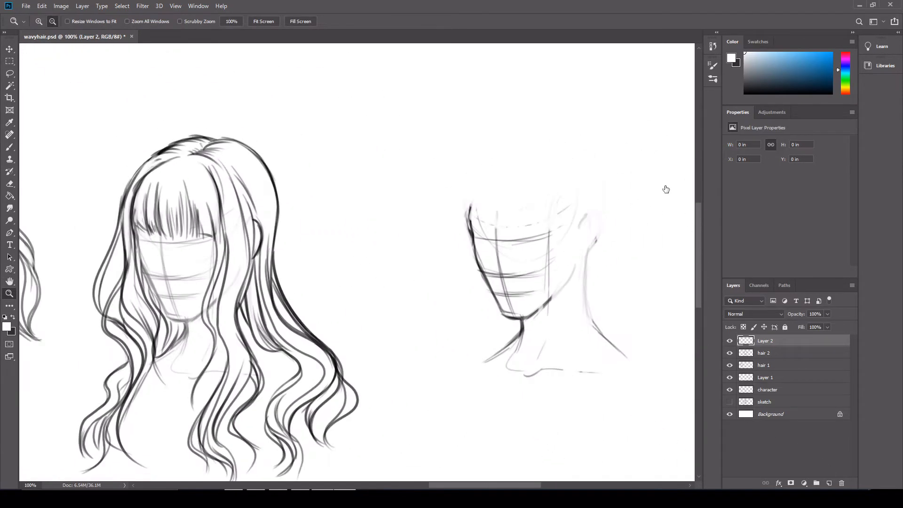
pyautogui.moveTo(657, 200); pyautogui.dragTo(582, 203)
pyautogui.click(9, 147)
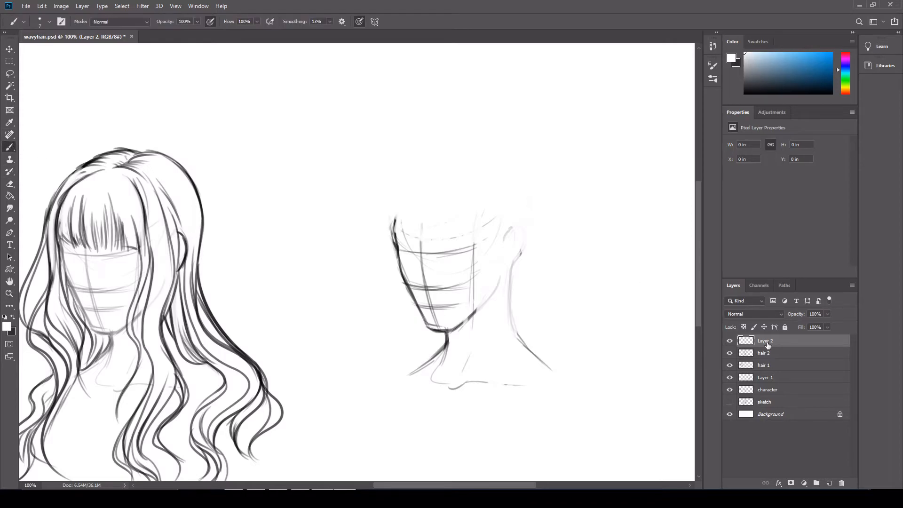
# Rename the pasted head's layer as face 3 and reset the drawing colour to black
pyautogui.click(730, 390)
pyautogui.click(730, 390)
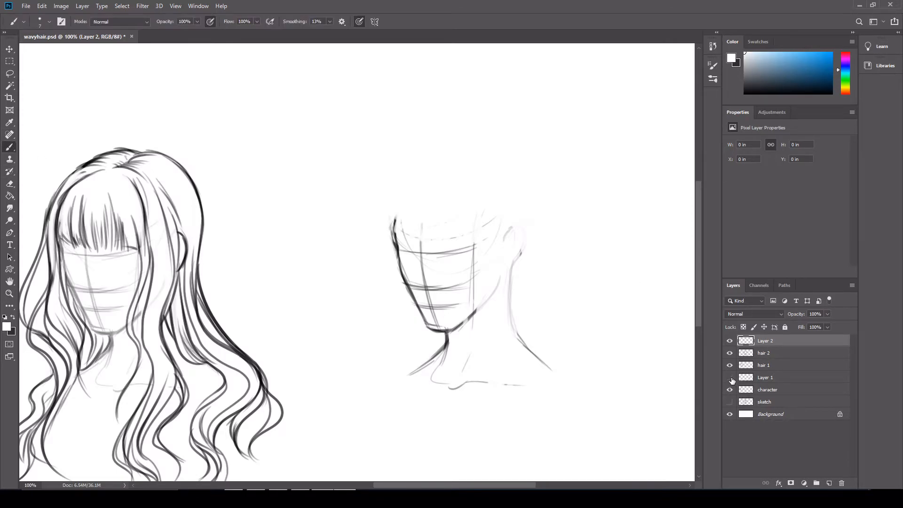
pyautogui.doubleClick(763, 377)
pyautogui.write('fa')
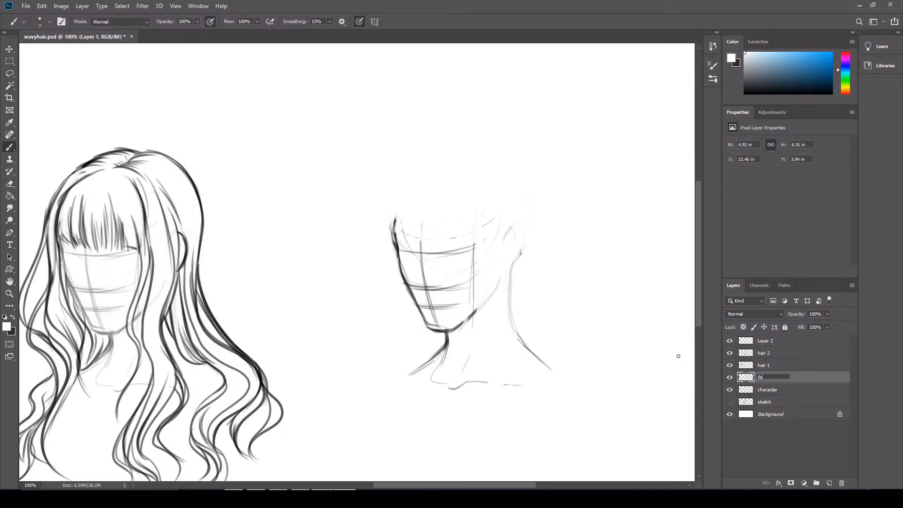
pyautogui.write('ce3')
pyautogui.press('Return')
pyautogui.hotkey('ctrl', 'z')
pyautogui.press('d')
pyautogui.doubleClick(765, 378)
pyautogui.write('face 3')
pyautogui.press('Return')
# Sketch the missing skull dome on the third head and lower the face 3 layer's opacity
pyautogui.moveTo(393, 215); pyautogui.dragTo(455, 146)
pyautogui.moveTo(389, 220); pyautogui.dragTo(484, 147)
pyautogui.moveTo(529, 197)
pyautogui.mouseDown()
pyautogui.moveTo(527, 228)
pyautogui.moveTo(517, 174)
pyautogui.mouseUp()
pyautogui.moveTo(492, 150); pyautogui.dragTo(522, 185)
pyautogui.moveTo(462, 151)
pyautogui.mouseDown()
pyautogui.moveTo(515, 170)
pyautogui.moveTo(525, 197)
pyautogui.mouseUp()
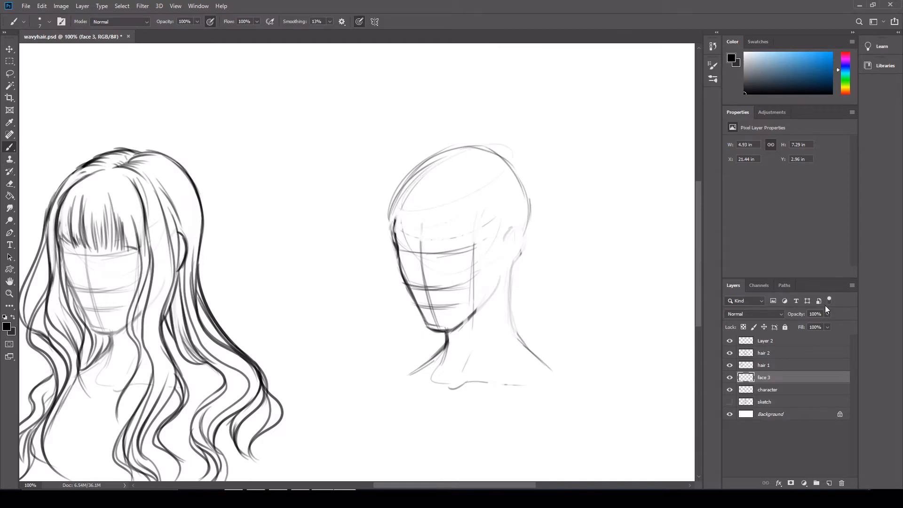
pyautogui.moveTo(813, 324); pyautogui.dragTo(805, 324)
# Create a new layer at the top of the layer stack and name it hair3
pyautogui.click(798, 344)
pyautogui.click(830, 483)
pyautogui.doubleClick(768, 341)
pyautogui.write('hair3')
pyautogui.press('Return')
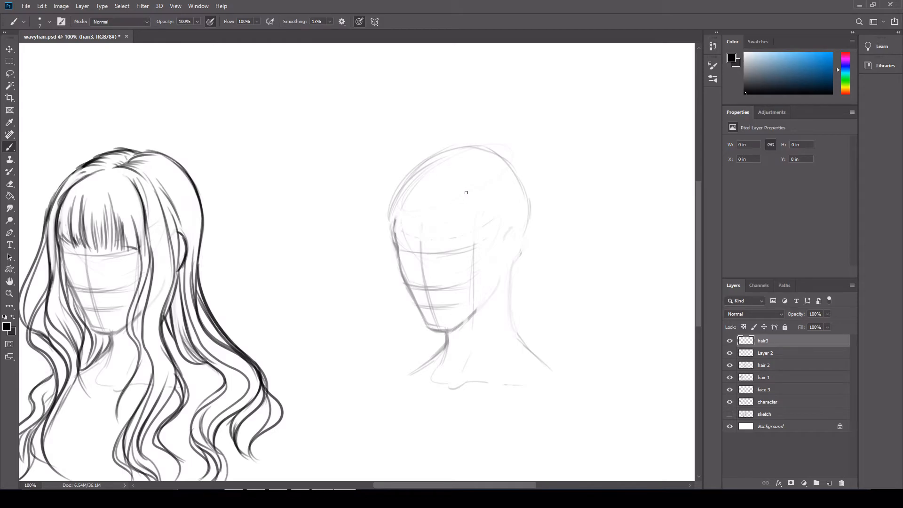
# Sketch the third head's diagonal side parting and the curved hairline strands sweeping toward the far temple
pyautogui.moveTo(504, 167); pyautogui.dragTo(465, 194)
pyautogui.hotkey('ctrl', 'z')
pyautogui.hotkey('ctrl', 'z')
pyautogui.moveTo(455, 204); pyautogui.dragTo(421, 177)
pyautogui.moveTo(444, 207)
pyautogui.mouseDown()
pyautogui.moveTo(430, 184)
pyautogui.moveTo(409, 188)
pyautogui.moveTo(374, 280)
pyautogui.moveTo(421, 408)
pyautogui.mouseUp()
# Outline a long wavy lock falling from the far temple past the cheek to a tapered tip below the shoulder
pyautogui.moveTo(414, 175); pyautogui.dragTo(369, 239)
pyautogui.moveTo(389, 190)
pyautogui.mouseDown()
pyautogui.moveTo(365, 263)
pyautogui.moveTo(393, 327)
pyautogui.mouseUp()
pyautogui.moveTo(367, 283)
pyautogui.mouseDown()
pyautogui.moveTo(383, 379)
pyautogui.moveTo(409, 395)
pyautogui.moveTo(401, 422)
pyautogui.mouseUp()
pyautogui.moveTo(389, 385)
pyautogui.mouseDown()
pyautogui.moveTo(410, 397)
pyautogui.moveTo(416, 420)
pyautogui.mouseUp()
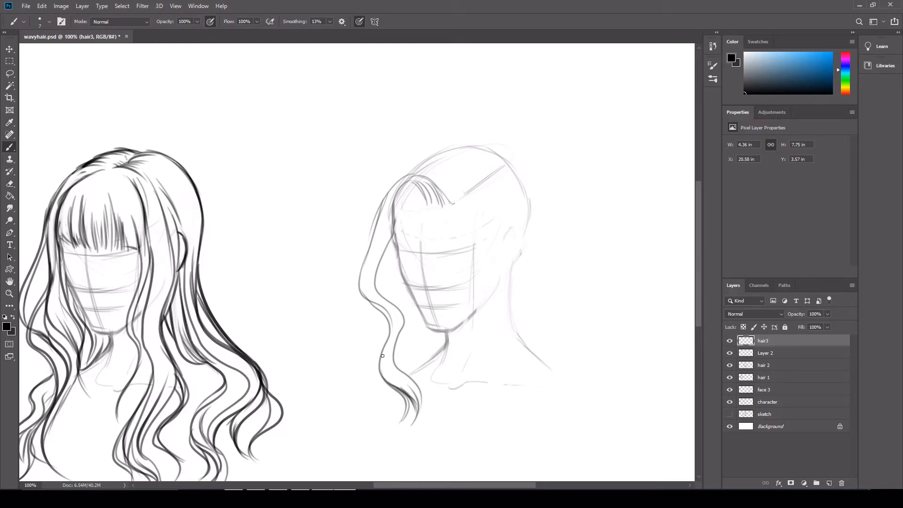
# Fill the far-side lock with inner wavy strands and flick out its curled ends near the neck and shoulder
pyautogui.moveTo(394, 359); pyautogui.dragTo(430, 402)
pyautogui.moveTo(405, 379); pyautogui.dragTo(425, 403)
pyautogui.moveTo(392, 303)
pyautogui.mouseDown()
pyautogui.moveTo(405, 353)
pyautogui.moveTo(421, 372)
pyautogui.mouseUp()
pyautogui.moveTo(400, 329)
pyautogui.mouseDown()
pyautogui.moveTo(403, 355)
pyautogui.moveTo(425, 391)
pyautogui.moveTo(389, 327)
pyautogui.moveTo(370, 249)
pyautogui.mouseUp()
pyautogui.moveTo(365, 298)
pyautogui.mouseDown()
pyautogui.moveTo(378, 319)
pyautogui.moveTo(377, 389)
pyautogui.mouseUp()
pyautogui.moveTo(379, 313)
pyautogui.mouseDown()
pyautogui.moveTo(371, 363)
pyautogui.moveTo(401, 416)
pyautogui.mouseUp()
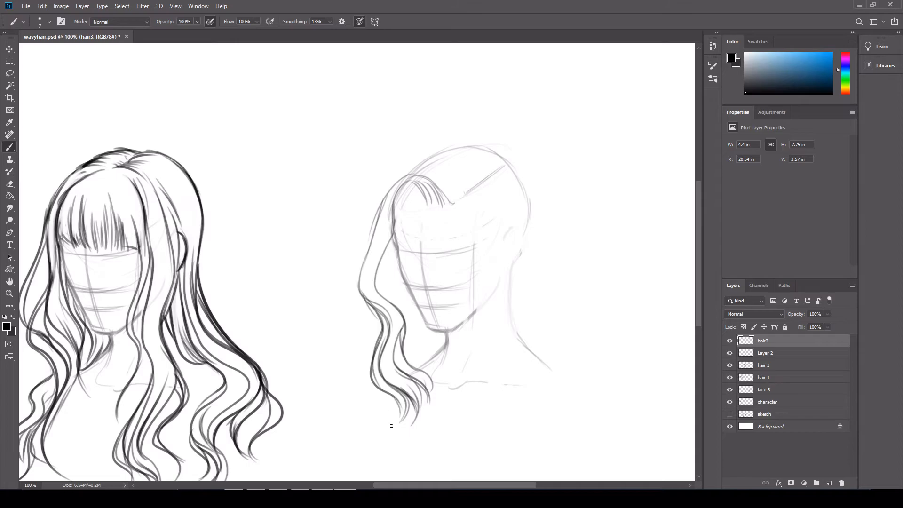
pyautogui.moveTo(432, 327)
pyautogui.mouseDown()
pyautogui.moveTo(424, 360)
pyautogui.moveTo(360, 401)
pyautogui.moveTo(385, 409)
pyautogui.moveTo(367, 403)
pyautogui.mouseUp()
# Darken the far-side lock's outer contour and strengthen the curved root strands at the hairline
pyautogui.moveTo(372, 369); pyautogui.dragTo(379, 393)
pyautogui.moveTo(378, 337); pyautogui.dragTo(371, 375)
pyautogui.moveTo(379, 317)
pyautogui.mouseDown()
pyautogui.moveTo(364, 296)
pyautogui.moveTo(375, 231)
pyautogui.mouseUp()
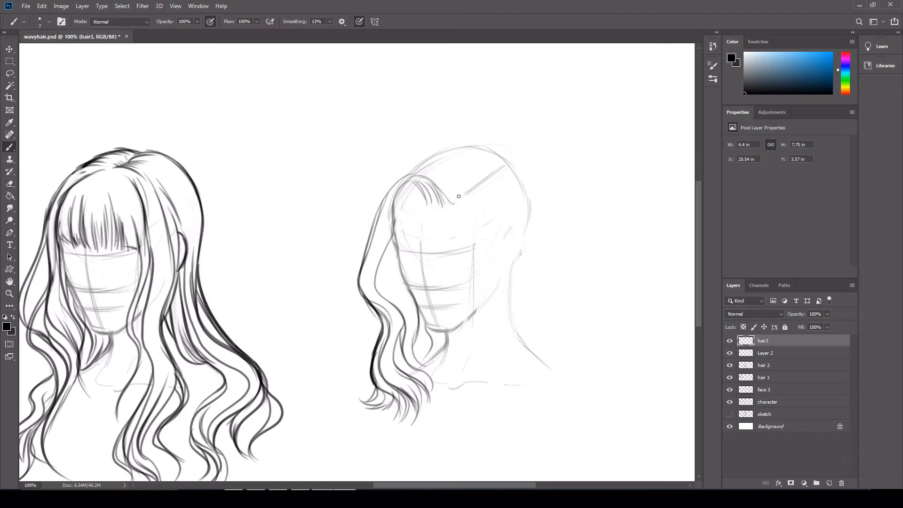
pyautogui.moveTo(394, 216); pyautogui.dragTo(425, 205)
pyautogui.moveTo(414, 190)
pyautogui.mouseDown()
pyautogui.moveTo(432, 184)
pyautogui.moveTo(405, 208)
pyautogui.moveTo(419, 185)
pyautogui.moveTo(409, 185)
pyautogui.moveTo(392, 235)
pyautogui.mouseUp()
# Draw a small arrow pointing at the far-side hair's roots and handwrite "gravity" above it
pyautogui.moveTo(378, 164); pyautogui.dragTo(389, 169)
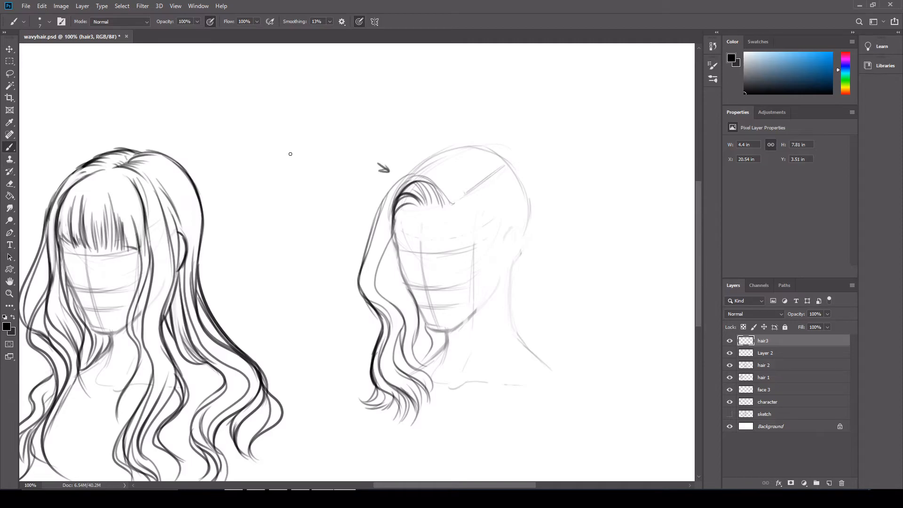
pyautogui.moveTo(341, 155)
pyautogui.mouseDown()
pyautogui.moveTo(353, 172)
pyautogui.moveTo(358, 146)
pyautogui.mouseUp()
pyautogui.moveTo(362, 142); pyautogui.dragTo(377, 125)
pyautogui.moveTo(378, 128); pyautogui.dragTo(390, 113)
pyautogui.moveTo(394, 118); pyautogui.dragTo(401, 130)
pyautogui.moveTo(387, 120); pyautogui.dragTo(391, 118)
# Darken the far-side lock's outer strand from its roots downward and add heavier inner strands along the cheek
pyautogui.moveTo(425, 178)
pyautogui.mouseDown()
pyautogui.moveTo(378, 220)
pyautogui.moveTo(379, 206)
pyautogui.moveTo(395, 183)
pyautogui.moveTo(353, 279)
pyautogui.mouseUp()
pyautogui.moveTo(378, 234); pyautogui.dragTo(363, 268)
pyautogui.moveTo(383, 211)
pyautogui.mouseDown()
pyautogui.moveTo(376, 245)
pyautogui.moveTo(378, 205)
pyautogui.moveTo(361, 298)
pyautogui.moveTo(361, 265)
pyautogui.mouseUp()
pyautogui.click(14, 186)
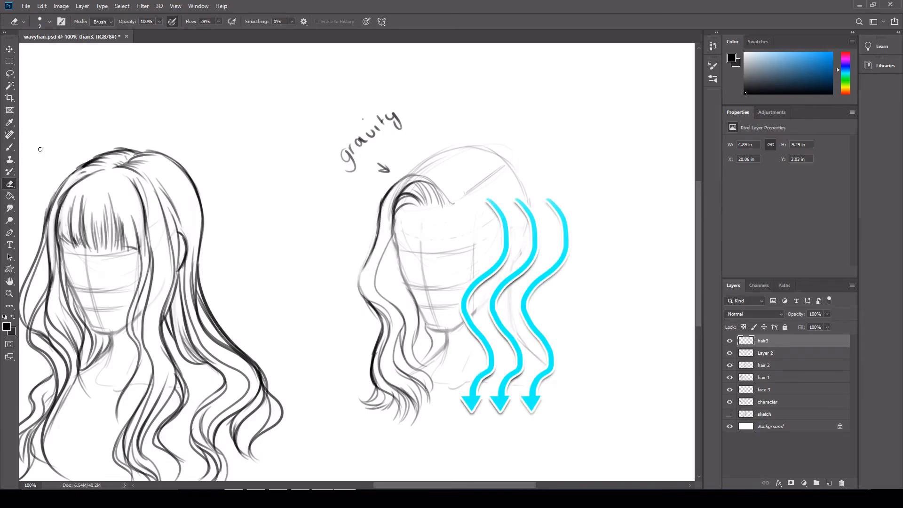
pyautogui.press('b')
pyautogui.moveTo(394, 211)
pyautogui.mouseDown()
pyautogui.moveTo(380, 267)
pyautogui.moveTo(395, 291)
pyautogui.mouseUp()
pyautogui.moveTo(390, 248)
pyautogui.mouseDown()
pyautogui.moveTo(398, 297)
pyautogui.moveTo(389, 256)
pyautogui.moveTo(417, 315)
pyautogui.mouseUp()
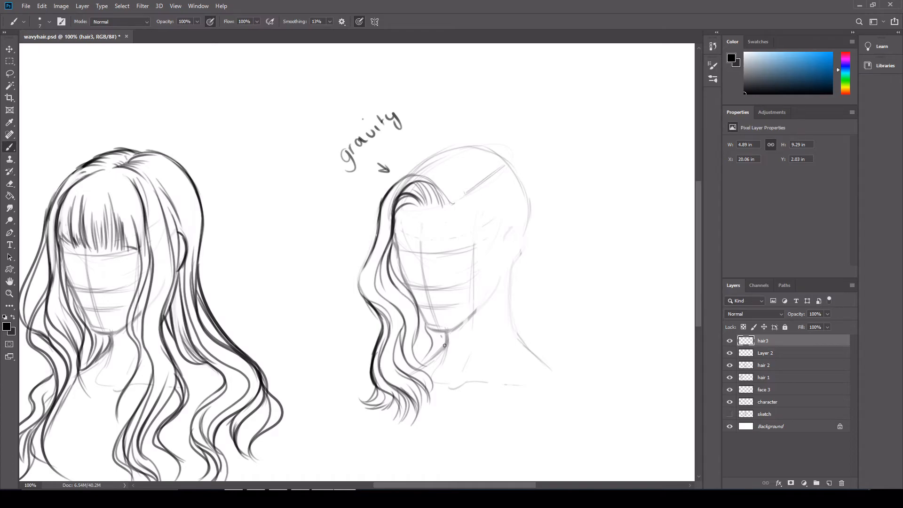
# Widen the far-side lock with extra dark outer strands following its waves from the temple to the curled ends
pyautogui.moveTo(360, 281); pyautogui.dragTo(377, 315)
pyautogui.moveTo(366, 264); pyautogui.dragTo(359, 285)
pyautogui.moveTo(382, 204); pyautogui.dragTo(370, 249)
pyautogui.moveTo(385, 202); pyautogui.dragTo(366, 254)
pyautogui.moveTo(379, 332)
pyautogui.mouseDown()
pyautogui.moveTo(370, 251)
pyautogui.moveTo(357, 275)
pyautogui.mouseUp()
pyautogui.moveTo(383, 311); pyautogui.dragTo(361, 386)
pyautogui.moveTo(376, 343); pyautogui.dragTo(363, 389)
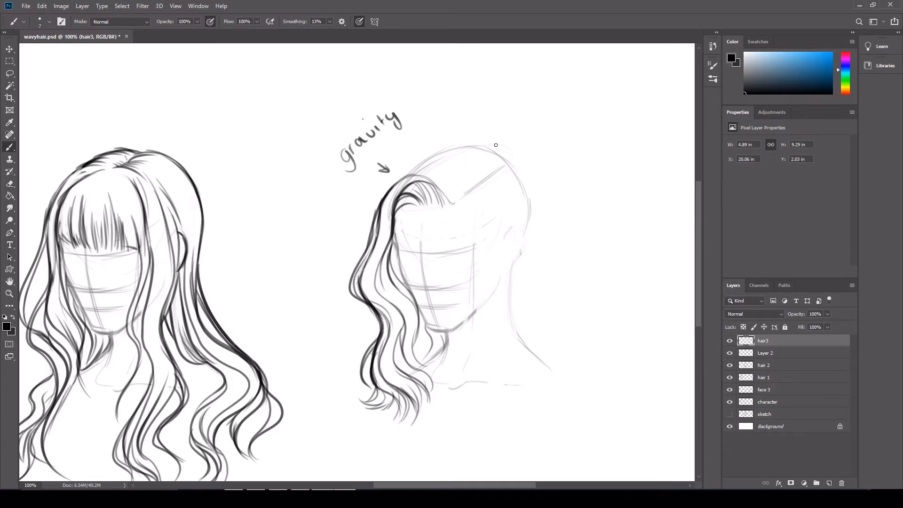
# Draw the front hair's volume sweeping from the side parting over the crown toward the far temple, with dark root strands
pyautogui.moveTo(470, 172)
pyautogui.mouseDown()
pyautogui.moveTo(463, 201)
pyautogui.moveTo(444, 202)
pyautogui.mouseUp()
pyautogui.moveTo(408, 175)
pyautogui.mouseDown()
pyautogui.moveTo(460, 148)
pyautogui.moveTo(482, 151)
pyautogui.moveTo(489, 170)
pyautogui.moveTo(471, 187)
pyautogui.mouseUp()
pyautogui.moveTo(478, 165)
pyautogui.mouseDown()
pyautogui.moveTo(454, 153)
pyautogui.moveTo(460, 202)
pyautogui.moveTo(441, 203)
pyautogui.mouseUp()
pyautogui.moveTo(491, 153)
pyautogui.mouseDown()
pyautogui.moveTo(483, 183)
pyautogui.moveTo(490, 169)
pyautogui.moveTo(464, 198)
pyautogui.mouseUp()
pyautogui.moveTo(484, 122); pyautogui.dragTo(509, 108)
pyautogui.hotkey('ctrl', 'z')
pyautogui.moveTo(409, 176)
pyautogui.mouseDown()
pyautogui.moveTo(453, 200)
pyautogui.moveTo(437, 180)
pyautogui.moveTo(463, 201)
pyautogui.mouseUp()
pyautogui.moveTo(389, 191); pyautogui.dragTo(434, 175)
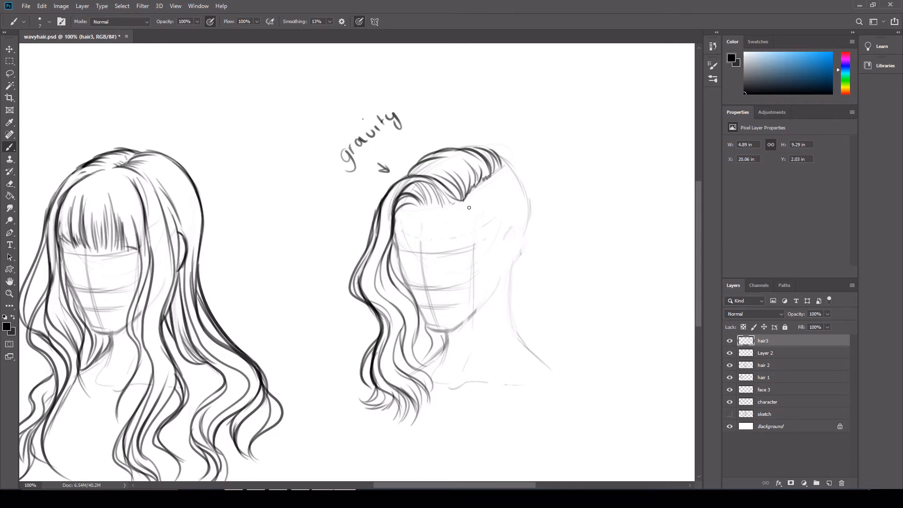
pyautogui.moveTo(463, 205)
pyautogui.mouseDown()
pyautogui.moveTo(497, 227)
pyautogui.moveTo(520, 226)
pyautogui.moveTo(527, 252)
pyautogui.moveTo(511, 271)
pyautogui.mouseUp()
pyautogui.hotkey('ctrl', 'z')
pyautogui.moveTo(473, 228); pyautogui.dragTo(498, 234)
pyautogui.hotkey('ctrl', 'z')
pyautogui.moveTo(461, 212)
pyautogui.mouseDown()
pyautogui.moveTo(498, 235)
pyautogui.moveTo(492, 230)
pyautogui.mouseUp()
pyautogui.hotkey('ctrl', 'z')
pyautogui.hotkey('ctrl', 'z')
# Draw the near-side hairline from the parting to the ear, with a lock behind the ear curling inward at the shoulder
pyautogui.moveTo(466, 194)
pyautogui.mouseDown()
pyautogui.moveTo(529, 238)
pyautogui.moveTo(521, 321)
pyautogui.mouseUp()
pyautogui.moveTo(513, 272); pyautogui.dragTo(514, 318)
pyautogui.moveTo(510, 285)
pyautogui.mouseDown()
pyautogui.moveTo(528, 341)
pyautogui.moveTo(502, 367)
pyautogui.moveTo(537, 374)
pyautogui.moveTo(510, 373)
pyautogui.mouseUp()
pyautogui.moveTo(536, 368)
pyautogui.mouseDown()
pyautogui.moveTo(530, 338)
pyautogui.moveTo(513, 329)
pyautogui.moveTo(493, 348)
pyautogui.moveTo(518, 363)
pyautogui.mouseUp()
# Outline the back hair from the crown's parting down behind the ear toward the shoulder
pyautogui.moveTo(500, 166)
pyautogui.mouseDown()
pyautogui.moveTo(518, 173)
pyautogui.moveTo(542, 209)
pyautogui.moveTo(536, 296)
pyautogui.mouseUp()
pyautogui.moveTo(544, 242)
pyautogui.mouseDown()
pyautogui.moveTo(536, 296)
pyautogui.moveTo(575, 378)
pyautogui.moveTo(516, 394)
pyautogui.mouseUp()
pyautogui.hotkey('ctrl', 'z')
pyautogui.moveTo(550, 348); pyautogui.dragTo(521, 379)
pyautogui.hotkey('ctrl', 'z')
pyautogui.moveTo(550, 347)
pyautogui.mouseDown()
pyautogui.moveTo(516, 395)
pyautogui.moveTo(544, 393)
pyautogui.moveTo(564, 351)
pyautogui.mouseUp()
# Try wide outer waves and inward-curling tips for the back hair below the shoulder, undoing the unwanted strokes
pyautogui.moveTo(547, 308)
pyautogui.mouseDown()
pyautogui.moveTo(564, 331)
pyautogui.moveTo(573, 409)
pyautogui.mouseUp()
pyautogui.moveTo(581, 367); pyautogui.dragTo(573, 379)
pyautogui.hotkey('ctrl', 'z')
pyautogui.hotkey('ctrl', 'z')
pyautogui.moveTo(575, 336)
pyautogui.mouseDown()
pyautogui.moveTo(570, 402)
pyautogui.moveTo(560, 403)
pyautogui.mouseUp()
pyautogui.moveTo(581, 371); pyautogui.dragTo(546, 396)
pyautogui.hotkey('ctrl', 'z')
pyautogui.hotkey('ctrl', 'z')
pyautogui.hotkey('ctrl', 'z')
pyautogui.hotkey('ctrl', 'z')
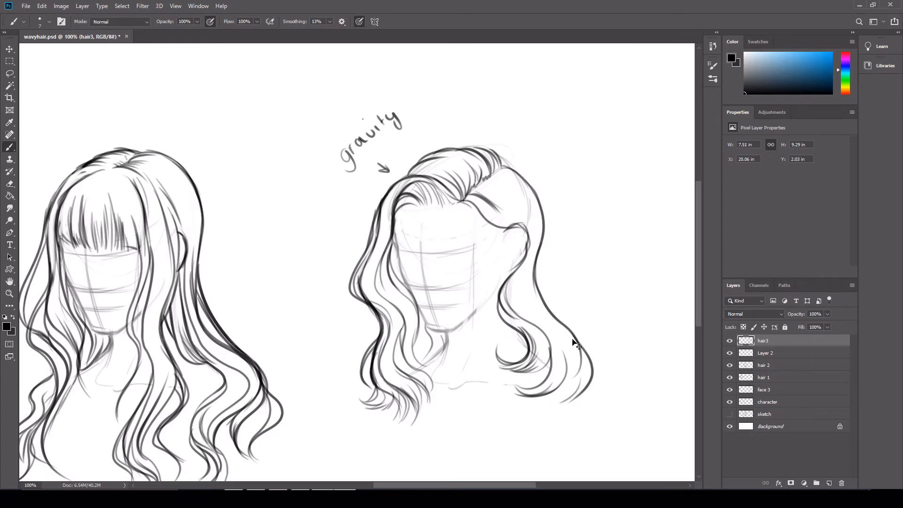
# Redraw the back hair's outer wave with a narrower contour that curls inward at its tip
pyautogui.moveTo(540, 295)
pyautogui.mouseDown()
pyautogui.moveTo(607, 376)
pyautogui.moveTo(607, 390)
pyautogui.mouseUp()
pyautogui.hotkey('ctrl', 'z')
pyautogui.moveTo(543, 305); pyautogui.dragTo(577, 437)
pyautogui.hotkey('ctrl', 'z')
pyautogui.moveTo(543, 304)
pyautogui.mouseDown()
pyautogui.moveTo(578, 376)
pyautogui.moveTo(558, 405)
pyautogui.moveTo(534, 400)
pyautogui.mouseUp()
pyautogui.moveTo(560, 385); pyautogui.dragTo(539, 399)
# Draw inner strands and a narrower contour for the back hair from behind the ear to the shoulder, erasing the old outer edge
pyautogui.moveTo(534, 269)
pyautogui.mouseDown()
pyautogui.moveTo(563, 351)
pyautogui.moveTo(550, 352)
pyautogui.mouseUp()
pyautogui.moveTo(524, 259)
pyautogui.mouseDown()
pyautogui.moveTo(528, 309)
pyautogui.moveTo(579, 366)
pyautogui.mouseUp()
pyautogui.press('e')
pyautogui.moveTo(549, 313)
pyautogui.mouseDown()
pyautogui.moveTo(538, 288)
pyautogui.moveTo(584, 358)
pyautogui.moveTo(567, 332)
pyautogui.moveTo(578, 355)
pyautogui.moveTo(547, 325)
pyautogui.moveTo(571, 330)
pyautogui.mouseUp()
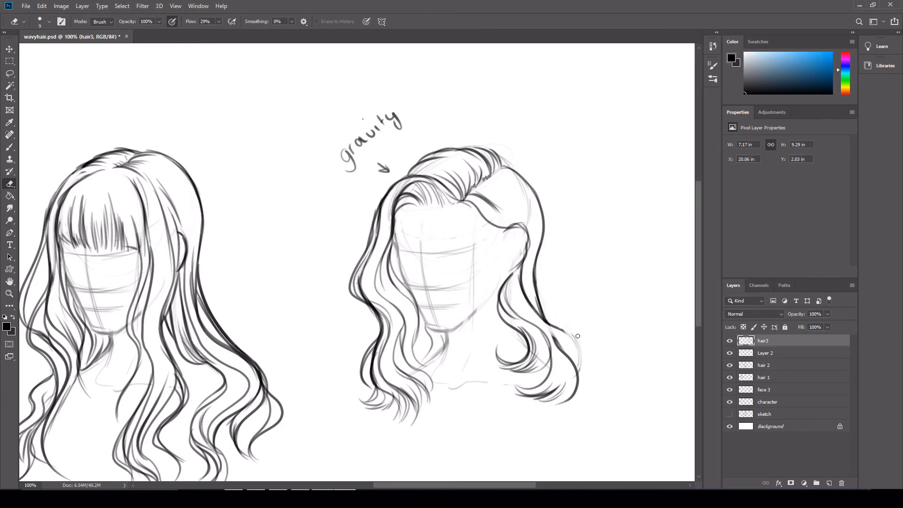
# Redraw the outer bend of the back hair at the shoulder with overlapping strokes, undoing the unwanted ones
pyautogui.press('b')
pyautogui.moveTo(522, 307); pyautogui.dragTo(581, 351)
pyautogui.hotkey('ctrl', 'z')
pyautogui.moveTo(531, 318); pyautogui.dragTo(579, 362)
pyautogui.moveTo(556, 327)
pyautogui.mouseDown()
pyautogui.moveTo(581, 359)
pyautogui.moveTo(580, 374)
pyautogui.moveTo(575, 343)
pyautogui.mouseUp()
pyautogui.moveTo(538, 303); pyautogui.dragTo(567, 334)
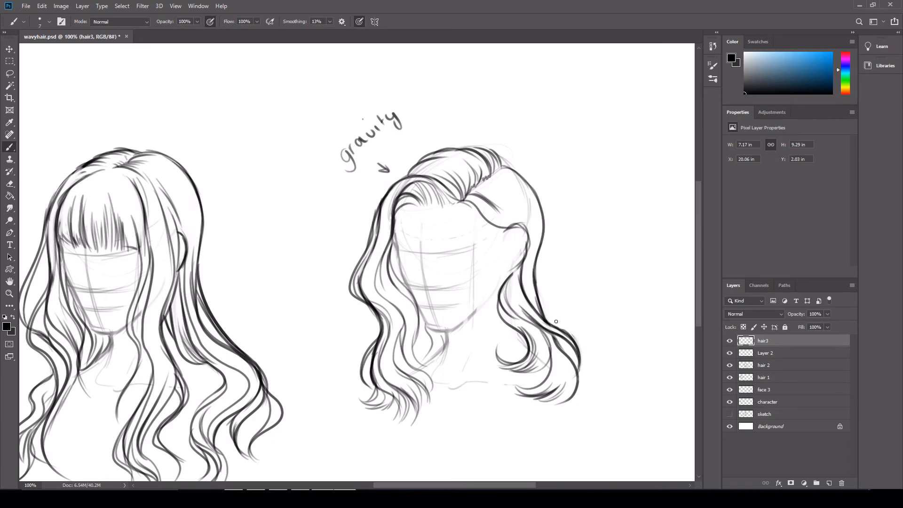
pyautogui.moveTo(578, 366)
pyautogui.mouseDown()
pyautogui.moveTo(565, 360)
pyautogui.moveTo(558, 373)
pyautogui.mouseUp()
pyautogui.hotkey('ctrl', 'z')
pyautogui.hotkey('ctrl', 'z')
# Add strands to the inward shoulder curl and the far-side lock, plus strokes from the parting over the crown
pyautogui.moveTo(504, 325)
pyautogui.mouseDown()
pyautogui.moveTo(508, 346)
pyautogui.moveTo(523, 354)
pyautogui.mouseUp()
pyautogui.moveTo(406, 295)
pyautogui.mouseDown()
pyautogui.moveTo(416, 348)
pyautogui.moveTo(433, 365)
pyautogui.mouseUp()
pyautogui.moveTo(484, 180)
pyautogui.mouseDown()
pyautogui.moveTo(512, 197)
pyautogui.moveTo(509, 176)
pyautogui.mouseUp()
pyautogui.moveTo(494, 173); pyautogui.dragTo(536, 221)
# Try wider outer strands for the back hair from the crown down to the shoulder
pyautogui.moveTo(501, 166)
pyautogui.mouseDown()
pyautogui.moveTo(547, 233)
pyautogui.moveTo(575, 325)
pyautogui.mouseUp()
pyautogui.hotkey('ctrl', 'z')
pyautogui.moveTo(542, 202); pyautogui.dragTo(591, 322)
pyautogui.moveTo(544, 237); pyautogui.dragTo(593, 367)
pyautogui.hotkey('ctrl', 'z')
pyautogui.hotkey('ctrl', 'z')
pyautogui.moveTo(541, 209); pyautogui.dragTo(589, 353)
pyautogui.hotkey('ctrl', 'z')
pyautogui.moveTo(540, 225)
pyautogui.mouseDown()
pyautogui.moveTo(597, 357)
pyautogui.moveTo(581, 367)
pyautogui.mouseUp()
# Thicken the near-side hairline with short strands from the parting, and draw wavy strands sweeping down behind the ear
pyautogui.hotkey('ctrl', 'z')
pyautogui.moveTo(462, 206); pyautogui.dragTo(476, 213)
pyautogui.moveTo(468, 210); pyautogui.dragTo(500, 232)
pyautogui.moveTo(490, 232)
pyautogui.mouseDown()
pyautogui.moveTo(536, 222)
pyautogui.moveTo(509, 226)
pyautogui.moveTo(513, 219)
pyautogui.moveTo(497, 213)
pyautogui.moveTo(532, 223)
pyautogui.moveTo(541, 263)
pyautogui.mouseUp()
pyautogui.hotkey('ctrl', 'z')
pyautogui.hotkey('ctrl', 'z')
pyautogui.moveTo(517, 220); pyautogui.dragTo(554, 312)
pyautogui.moveTo(533, 229); pyautogui.dragTo(529, 286)
pyautogui.moveTo(529, 250); pyautogui.dragTo(524, 292)
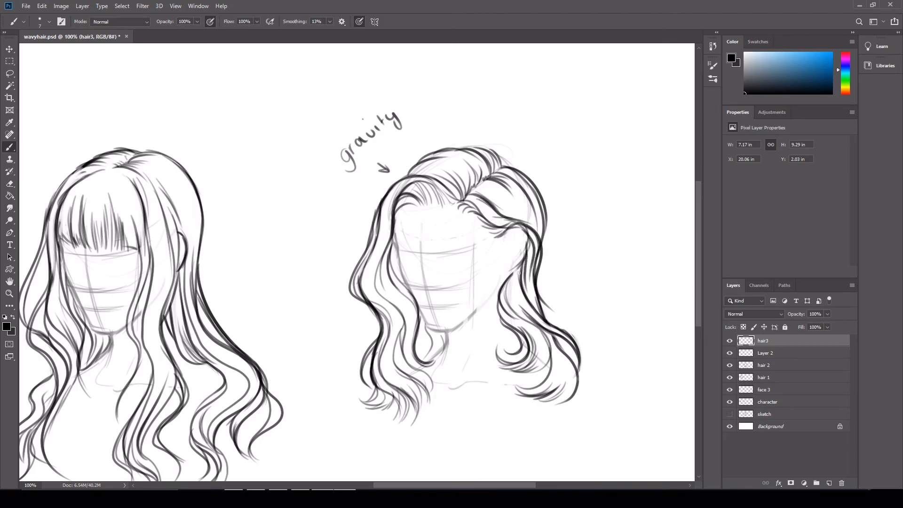
# Erase stray lines around the near-side ear, the back hair's outer edge and the far-side outline
pyautogui.click(9, 184)
pyautogui.moveTo(477, 197)
pyautogui.mouseDown()
pyautogui.moveTo(522, 225)
pyautogui.moveTo(541, 255)
pyautogui.moveTo(523, 231)
pyautogui.moveTo(523, 249)
pyautogui.mouseUp()
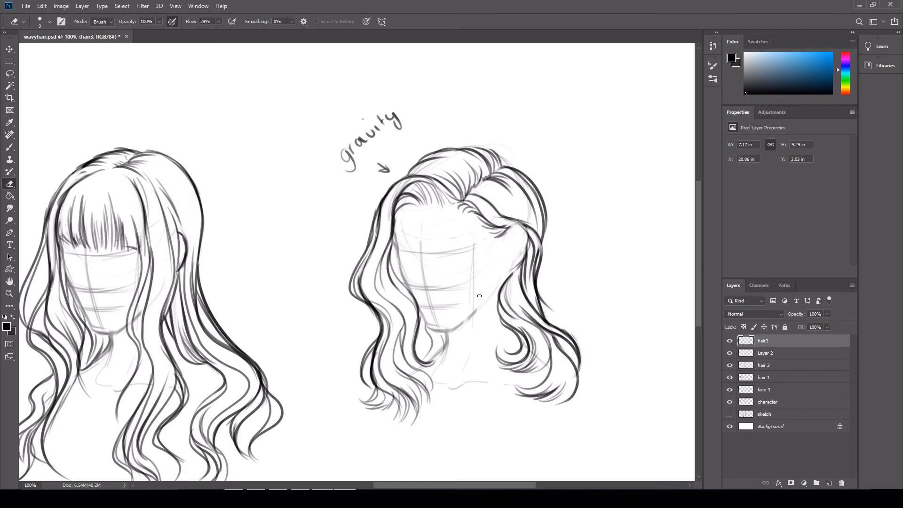
pyautogui.moveTo(559, 329)
pyautogui.mouseDown()
pyautogui.moveTo(582, 350)
pyautogui.moveTo(585, 371)
pyautogui.mouseUp()
pyautogui.moveTo(534, 241); pyautogui.dragTo(540, 274)
pyautogui.moveTo(379, 196); pyautogui.dragTo(373, 207)
# Draw a strand at the far temple and the long wavy outline of a lock in front of the ear, retrying its curve
pyautogui.click(9, 147)
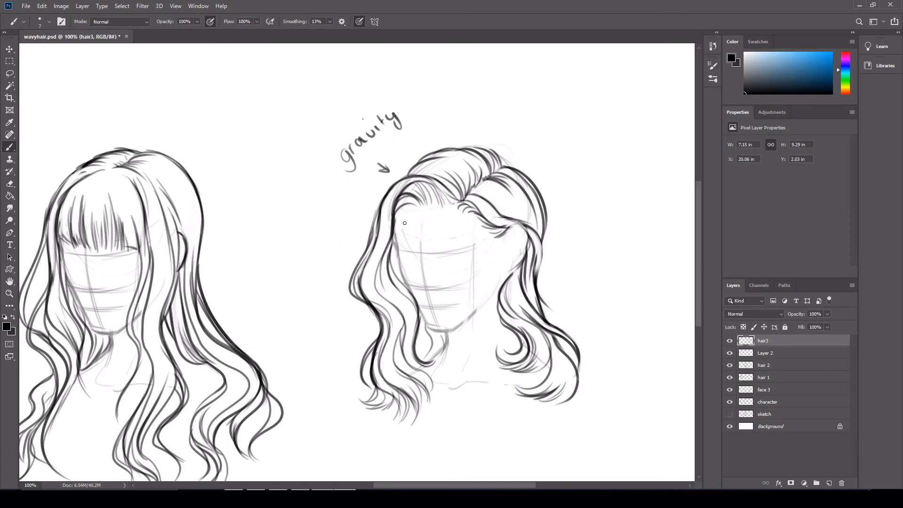
pyautogui.moveTo(400, 221); pyautogui.dragTo(392, 257)
pyautogui.moveTo(490, 236)
pyautogui.mouseDown()
pyautogui.moveTo(499, 259)
pyautogui.moveTo(488, 346)
pyautogui.mouseUp()
pyautogui.hotkey('ctrl', 'z')
pyautogui.moveTo(495, 237)
pyautogui.mouseDown()
pyautogui.moveTo(500, 256)
pyautogui.moveTo(483, 348)
pyautogui.mouseUp()
pyautogui.hotkey('ctrl', 'z')
pyautogui.moveTo(502, 259)
pyautogui.mouseDown()
pyautogui.moveTo(481, 359)
pyautogui.moveTo(483, 348)
pyautogui.mouseUp()
pyautogui.hotkey('ctrl', 'z')
# Add short inner strands and a pointed tip to the lock in front of the ear, and erase its overlapping lines
pyautogui.moveTo(496, 326); pyautogui.dragTo(488, 345)
pyautogui.moveTo(487, 297); pyautogui.dragTo(491, 323)
pyautogui.moveTo(498, 283); pyautogui.dragTo(485, 314)
pyautogui.moveTo(503, 257)
pyautogui.mouseDown()
pyautogui.moveTo(498, 283)
pyautogui.moveTo(502, 276)
pyautogui.mouseUp()
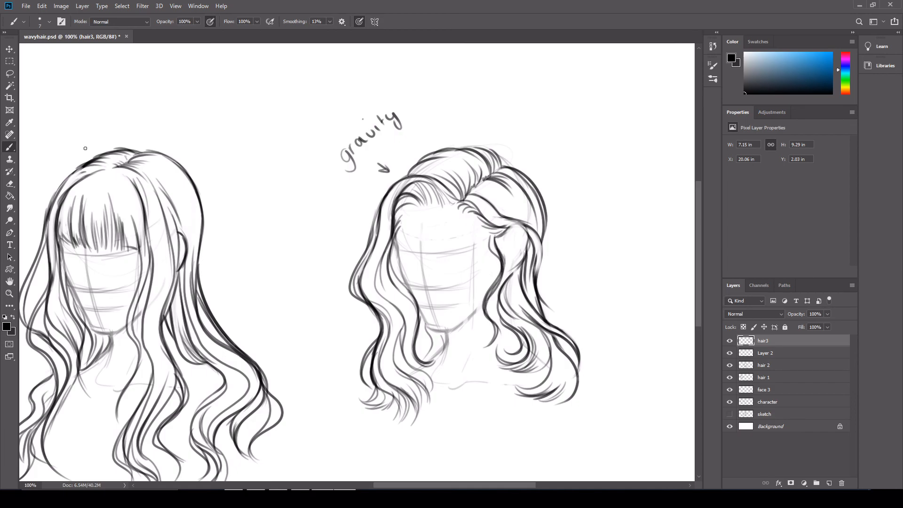
pyautogui.click(12, 186)
pyautogui.moveTo(504, 256); pyautogui.dragTo(484, 309)
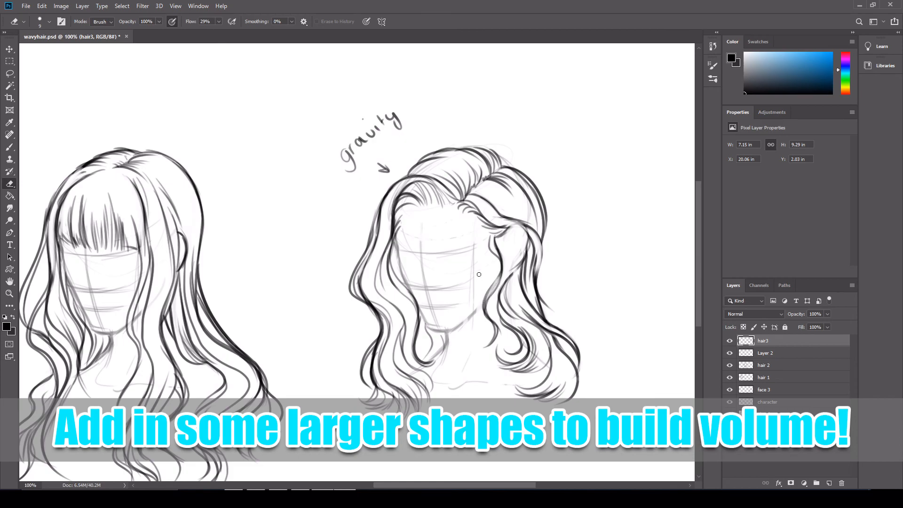
# Make the face 3 layer active and enlarge the eraser to 90
pyautogui.click(765, 357)
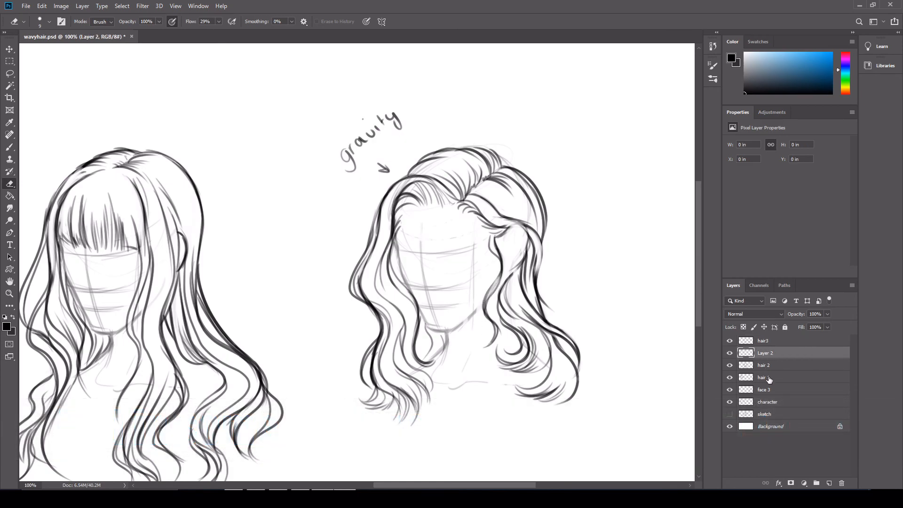
pyautogui.click(769, 389)
pyautogui.press(']')
pyautogui.press(']')
pyautogui.press(']')
pyautogui.press(']')
pyautogui.press(']')
pyautogui.press(']')
pyautogui.press(']')
pyautogui.press(']')
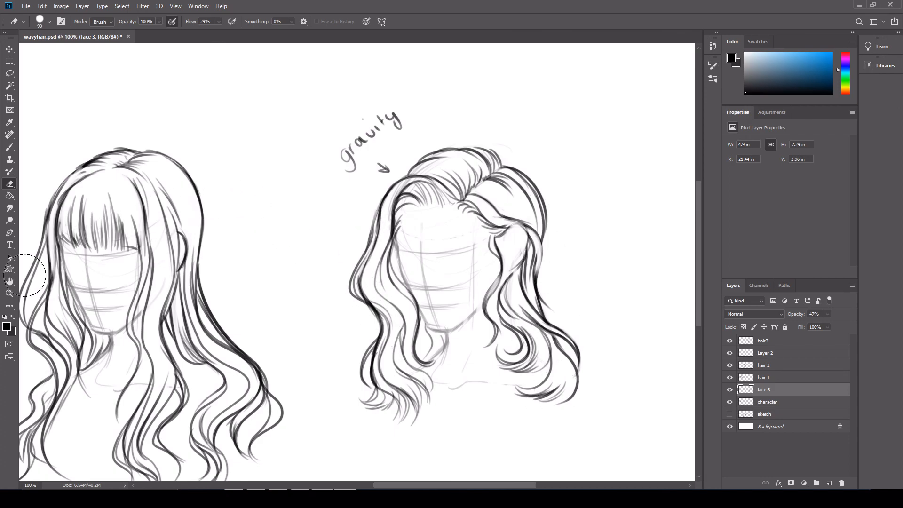
# Fit the whole canvas of three heads in view and save the document
pyautogui.press('z')
pyautogui.click(263, 21)
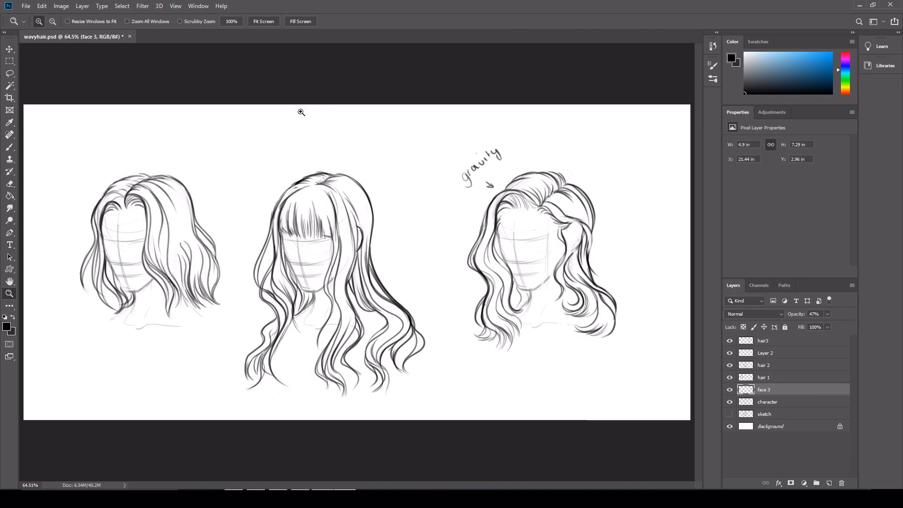
pyautogui.hotkey('ctrl', 's')
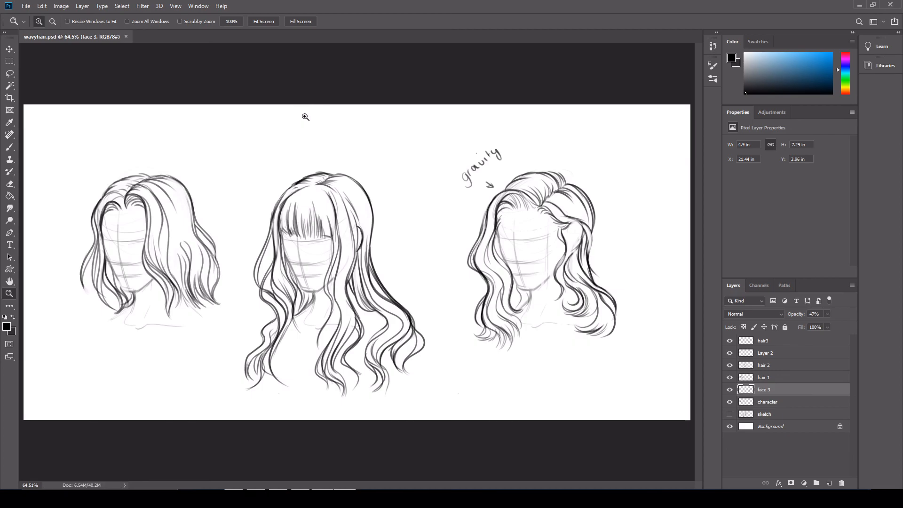